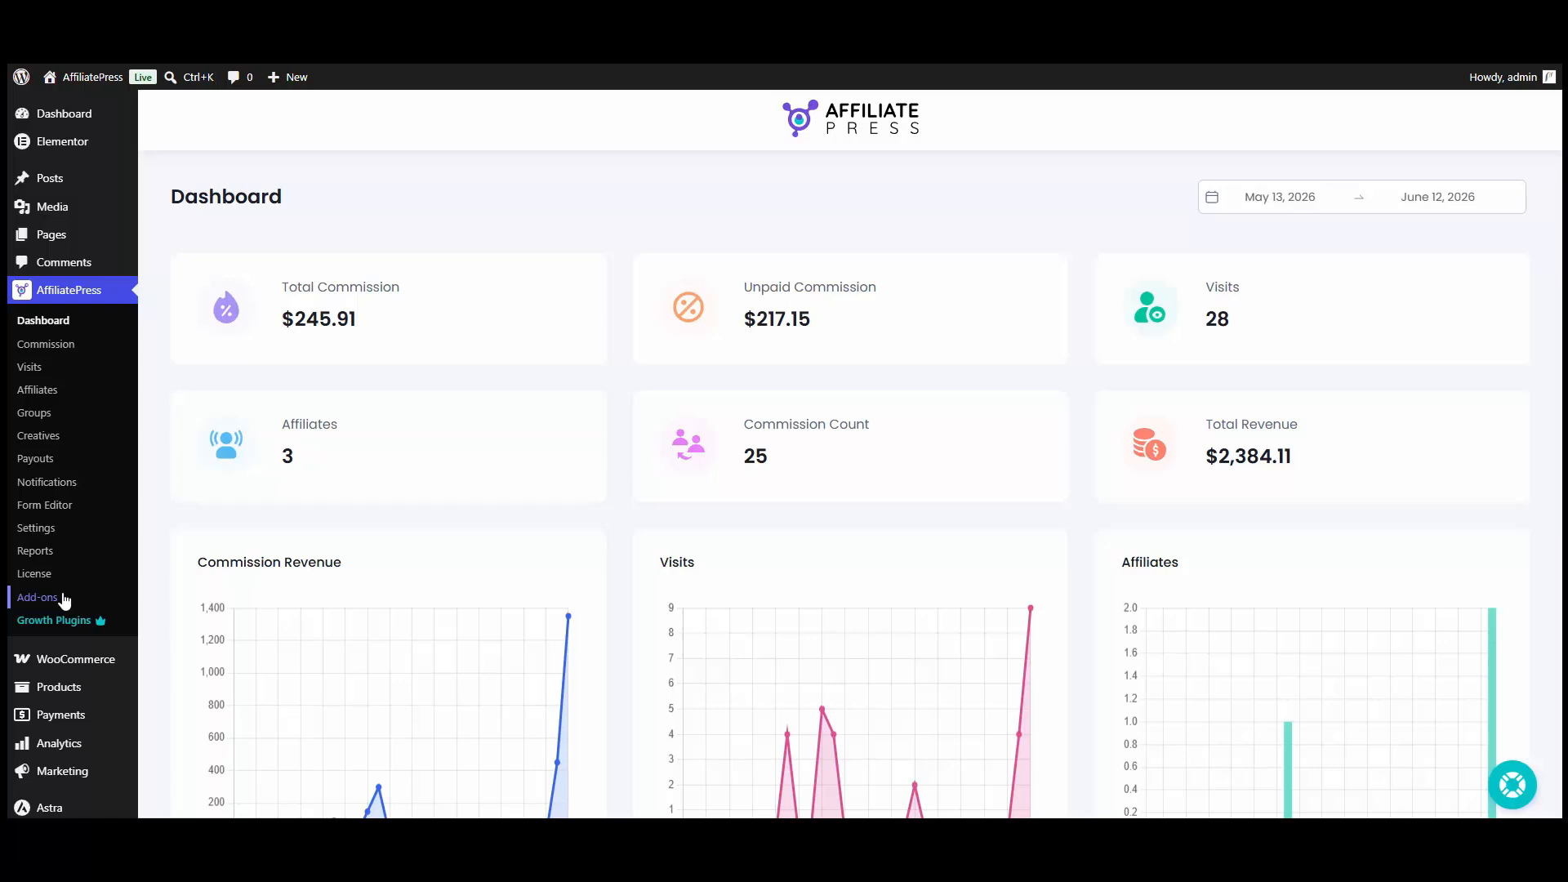
Step: Activate the Tiered Commission Rate add-on in AffiliatePress
left_click(63, 600)
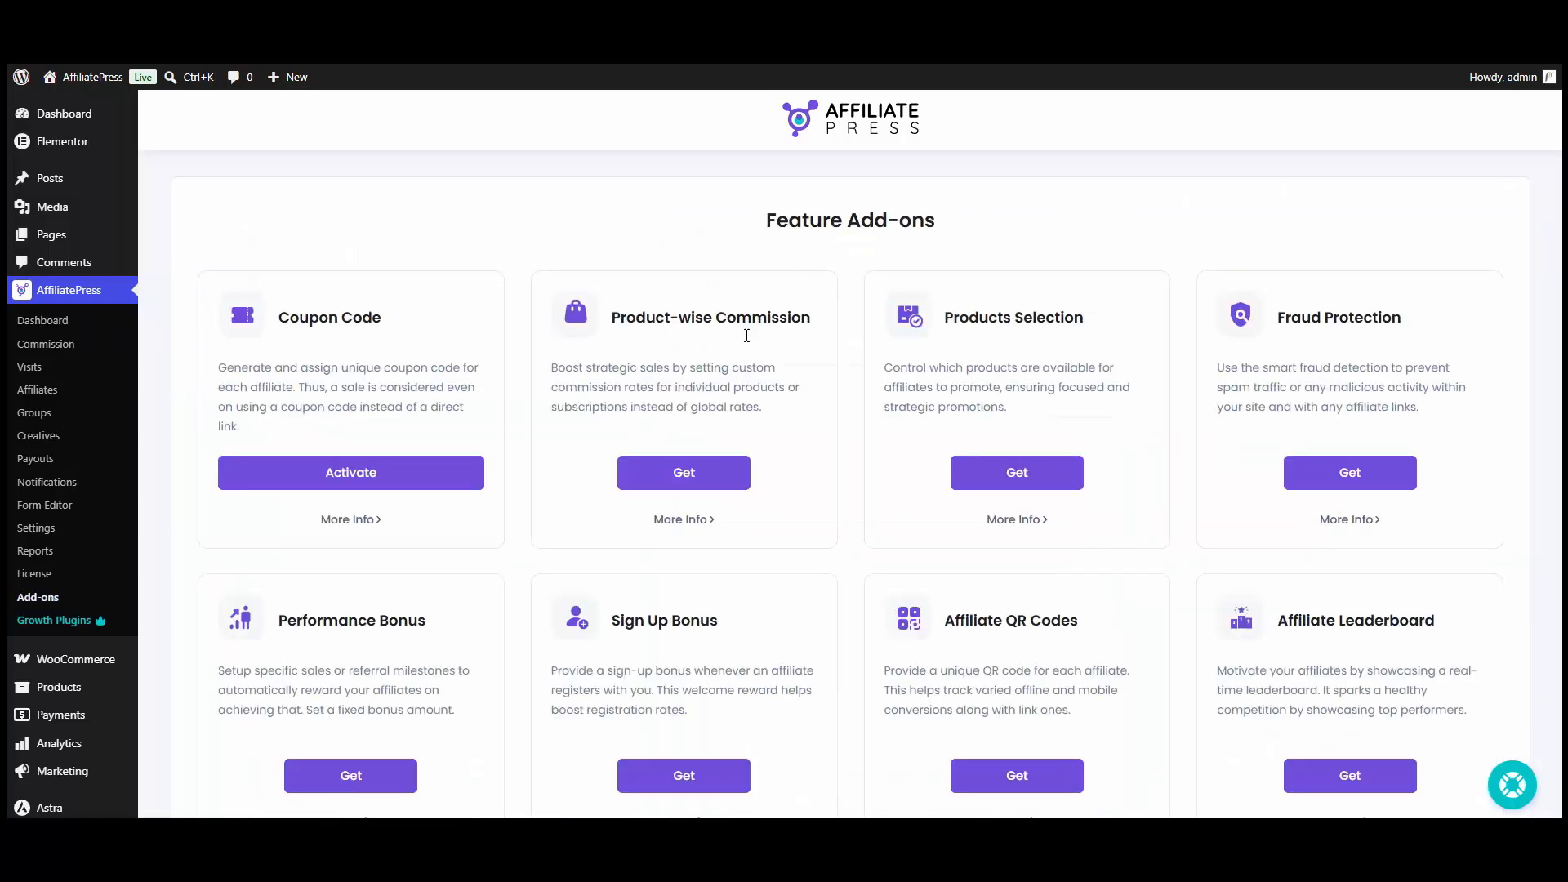
scroll(1196, 585, "down", 12)
scroll(924, 648, "down", 4)
scroll(956, 377, "up", 9)
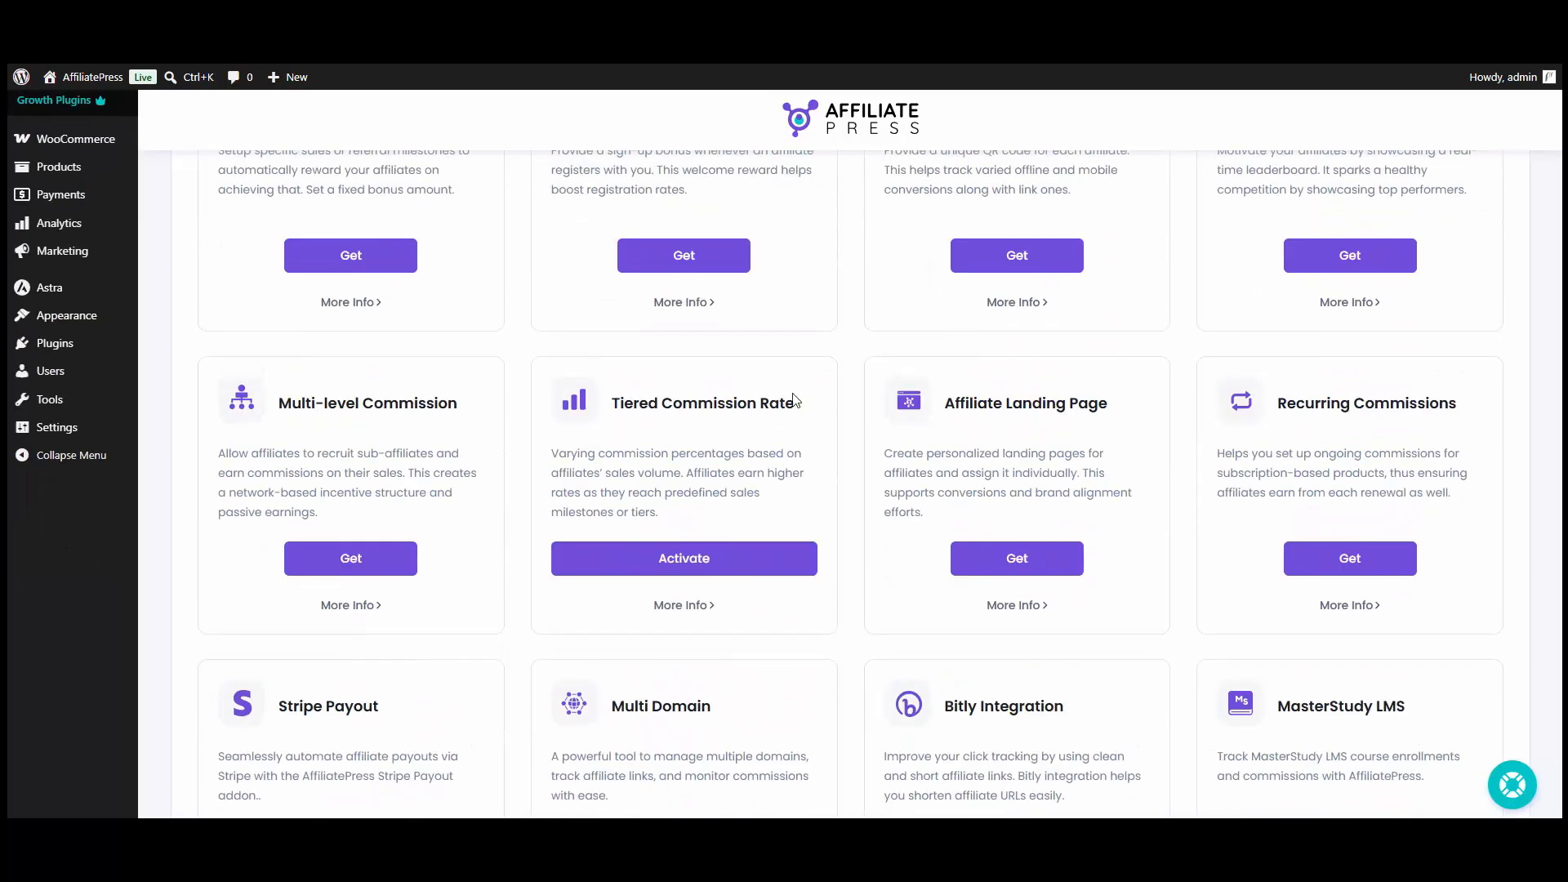
left_click(679, 556)
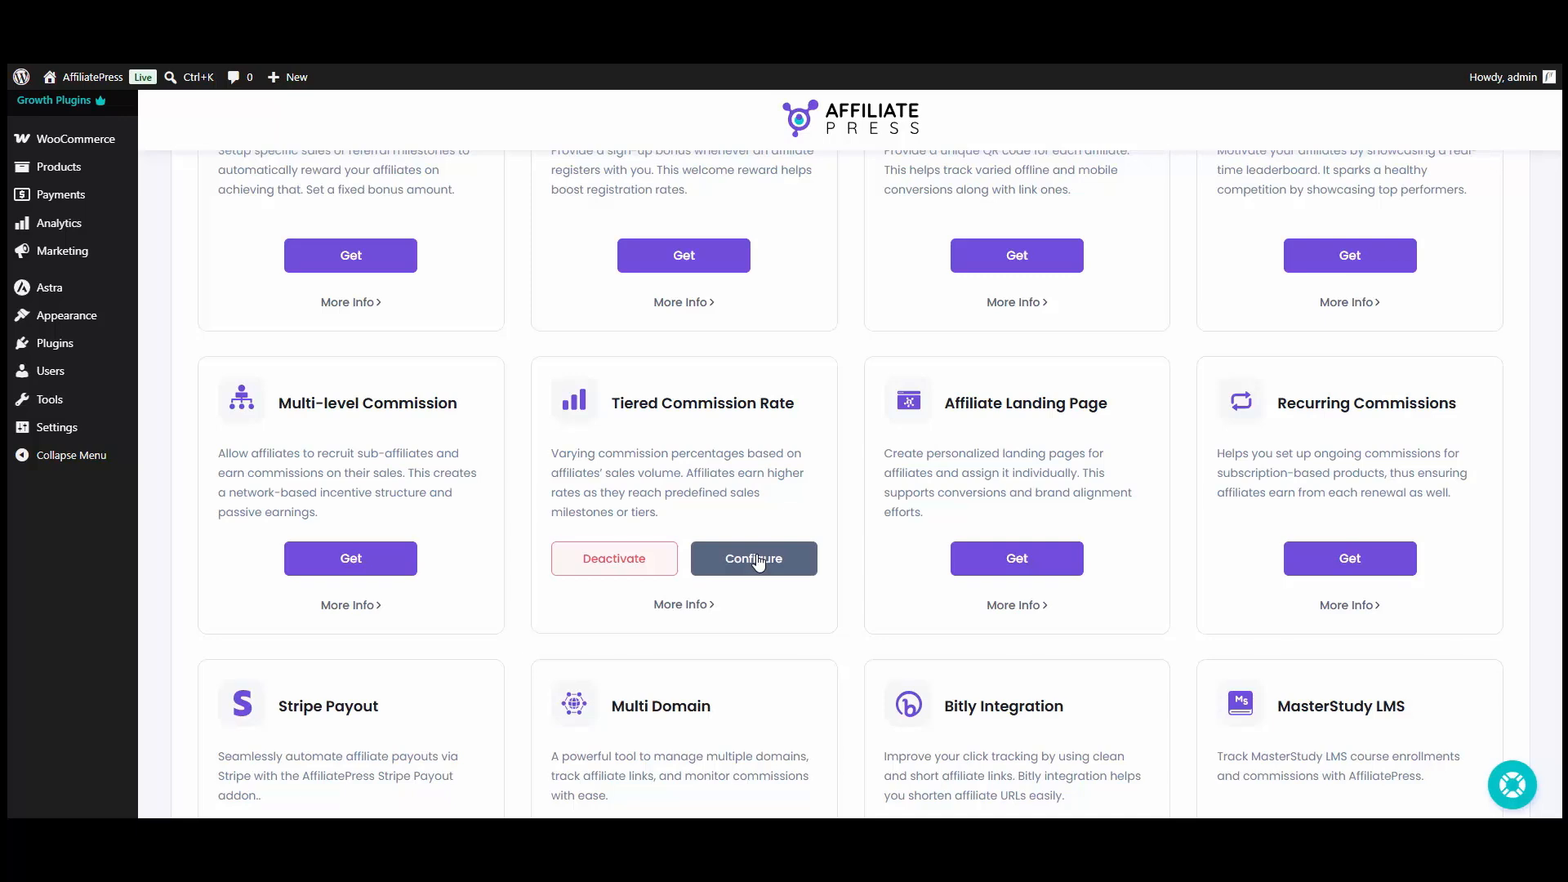
Step: Open the Tiered Commission Rate configuration and choose Sales Count Based as the tiered rates' commission type
left_click(757, 562)
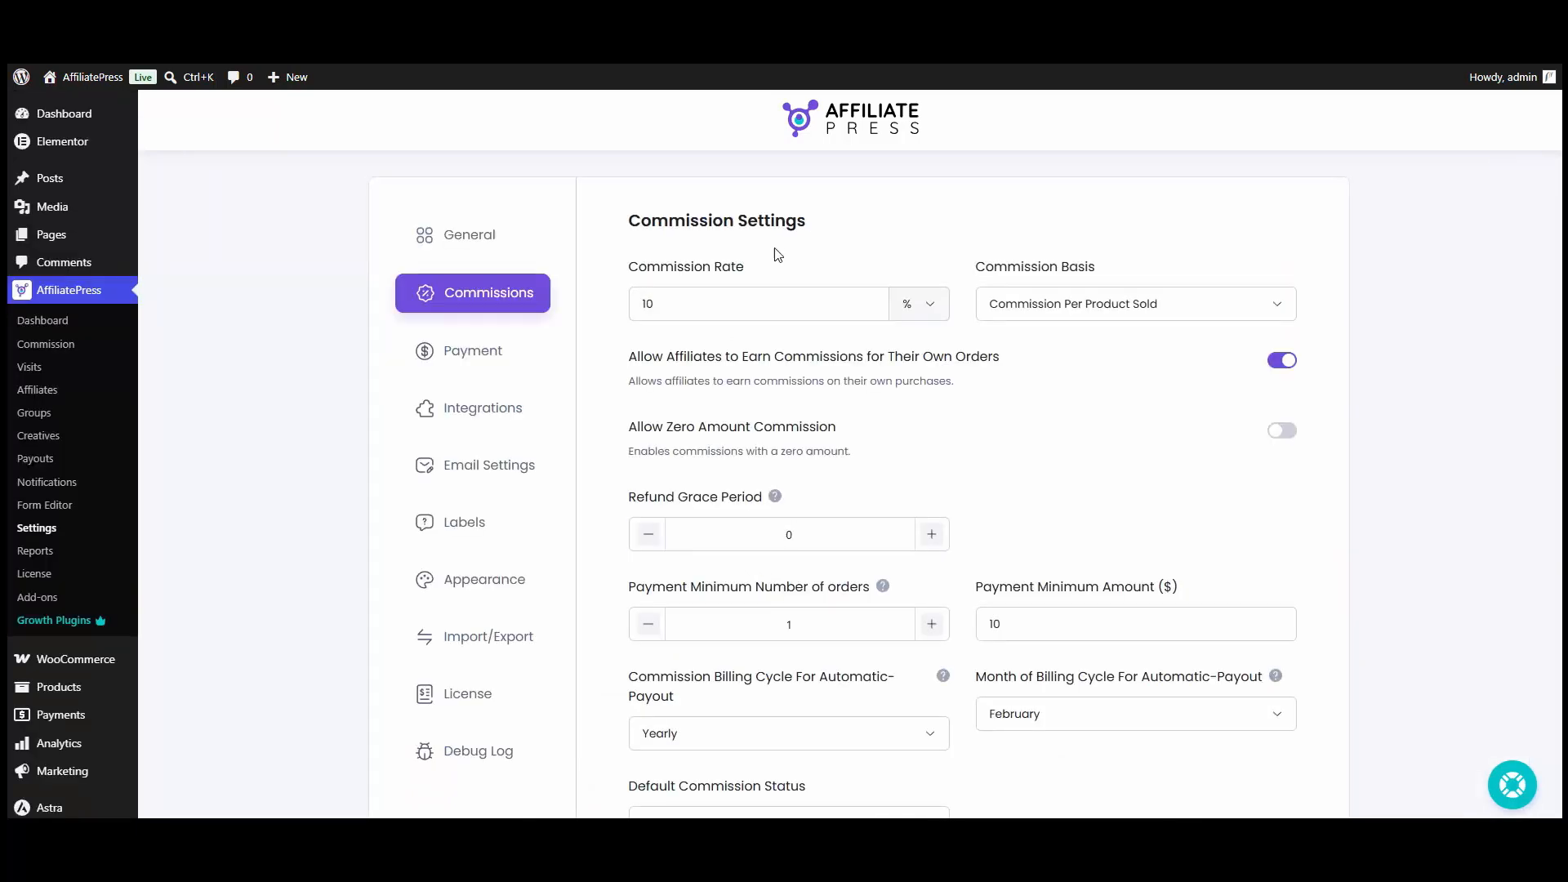
scroll(861, 456, "down", 10)
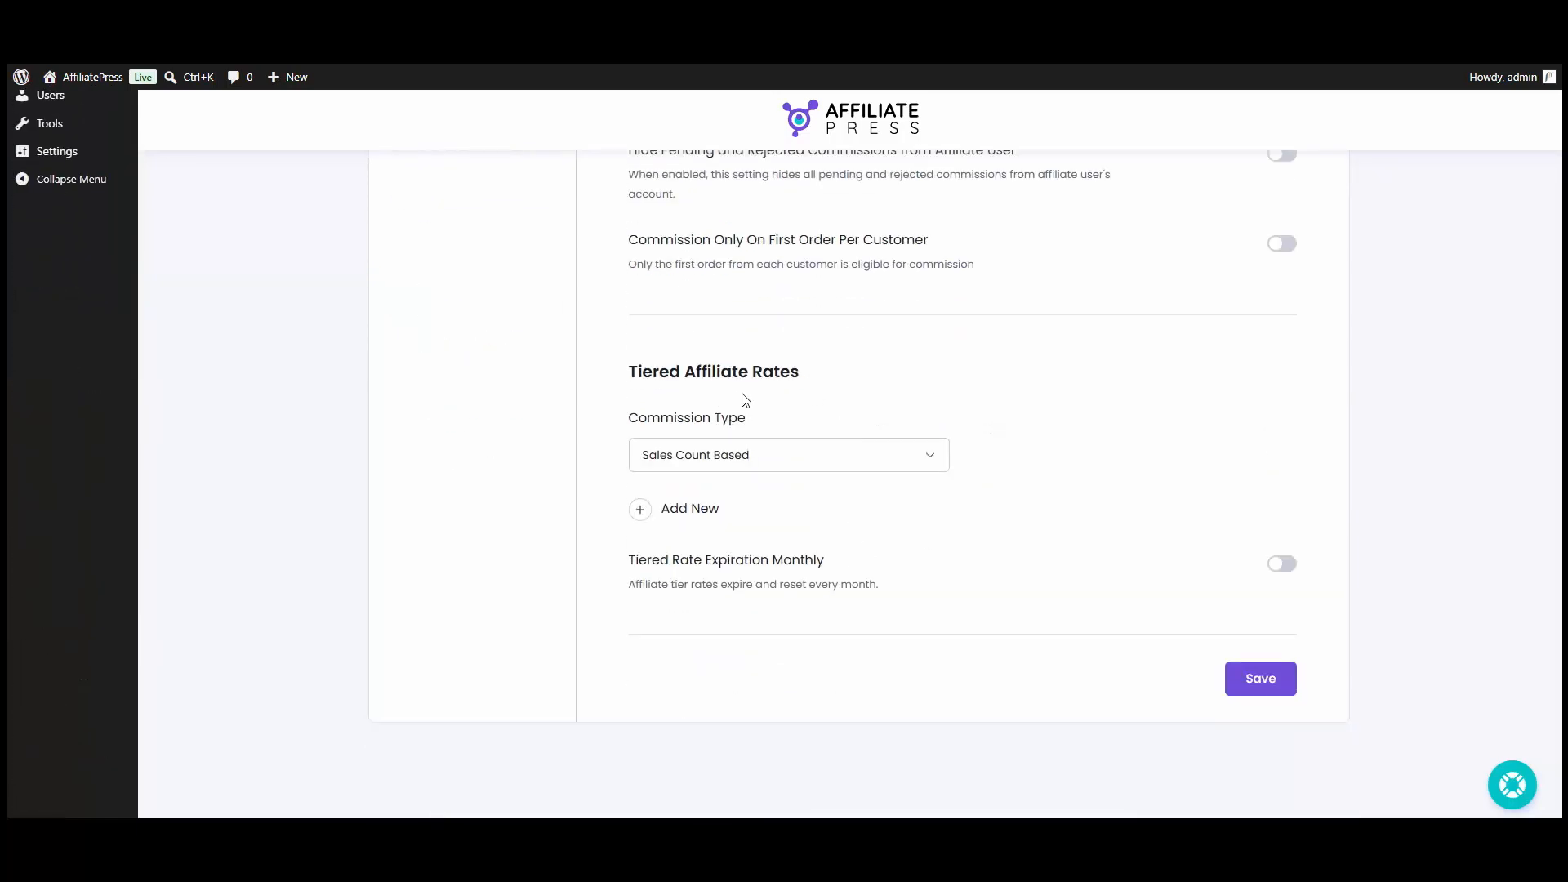
left_click(841, 467)
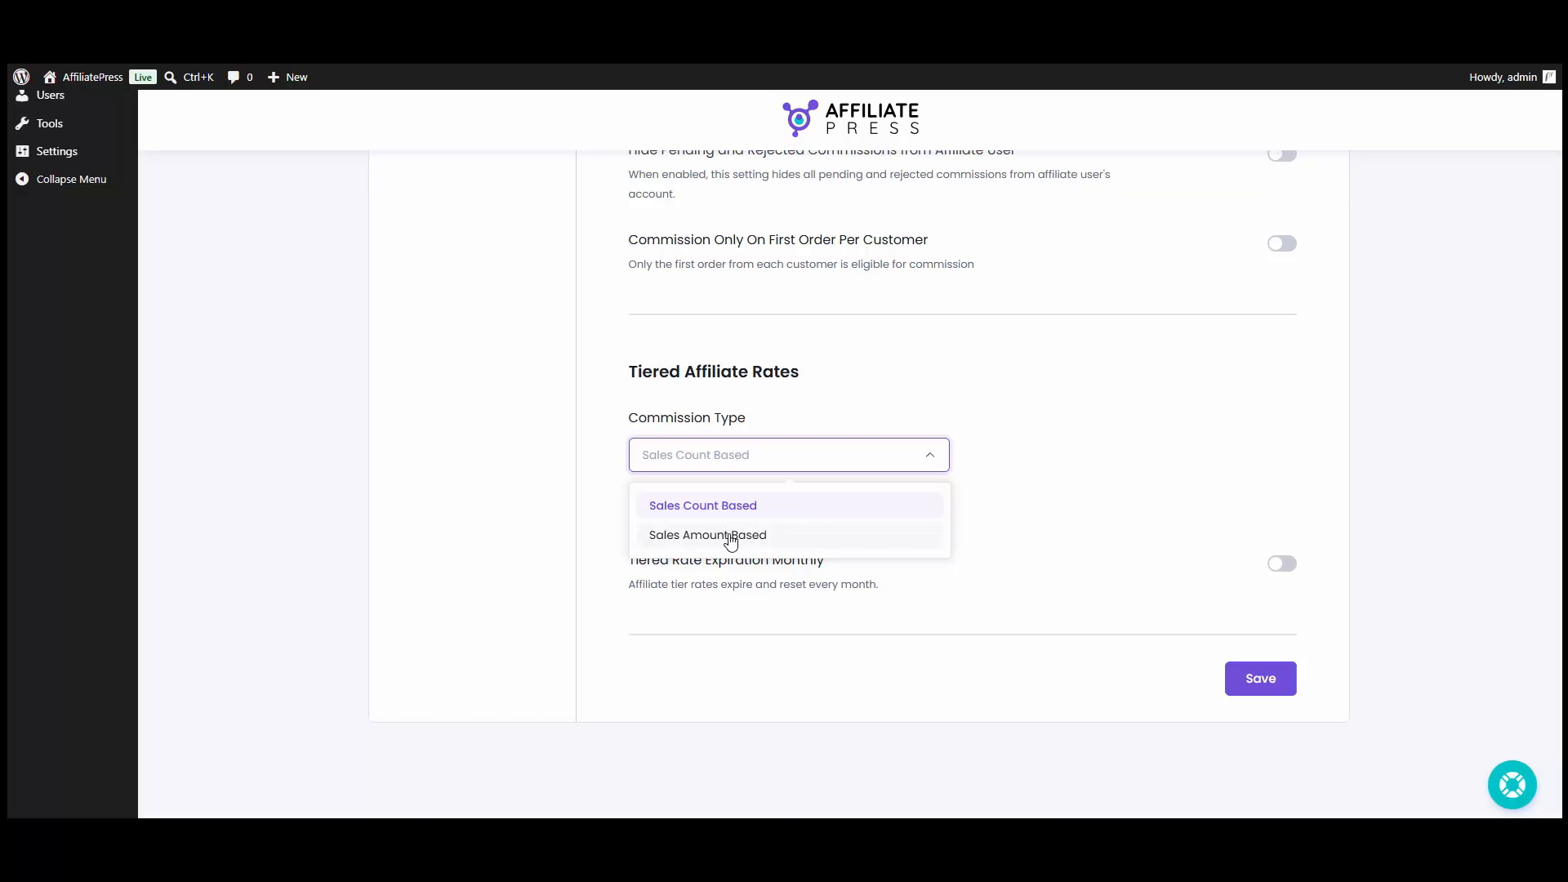
left_click(788, 519)
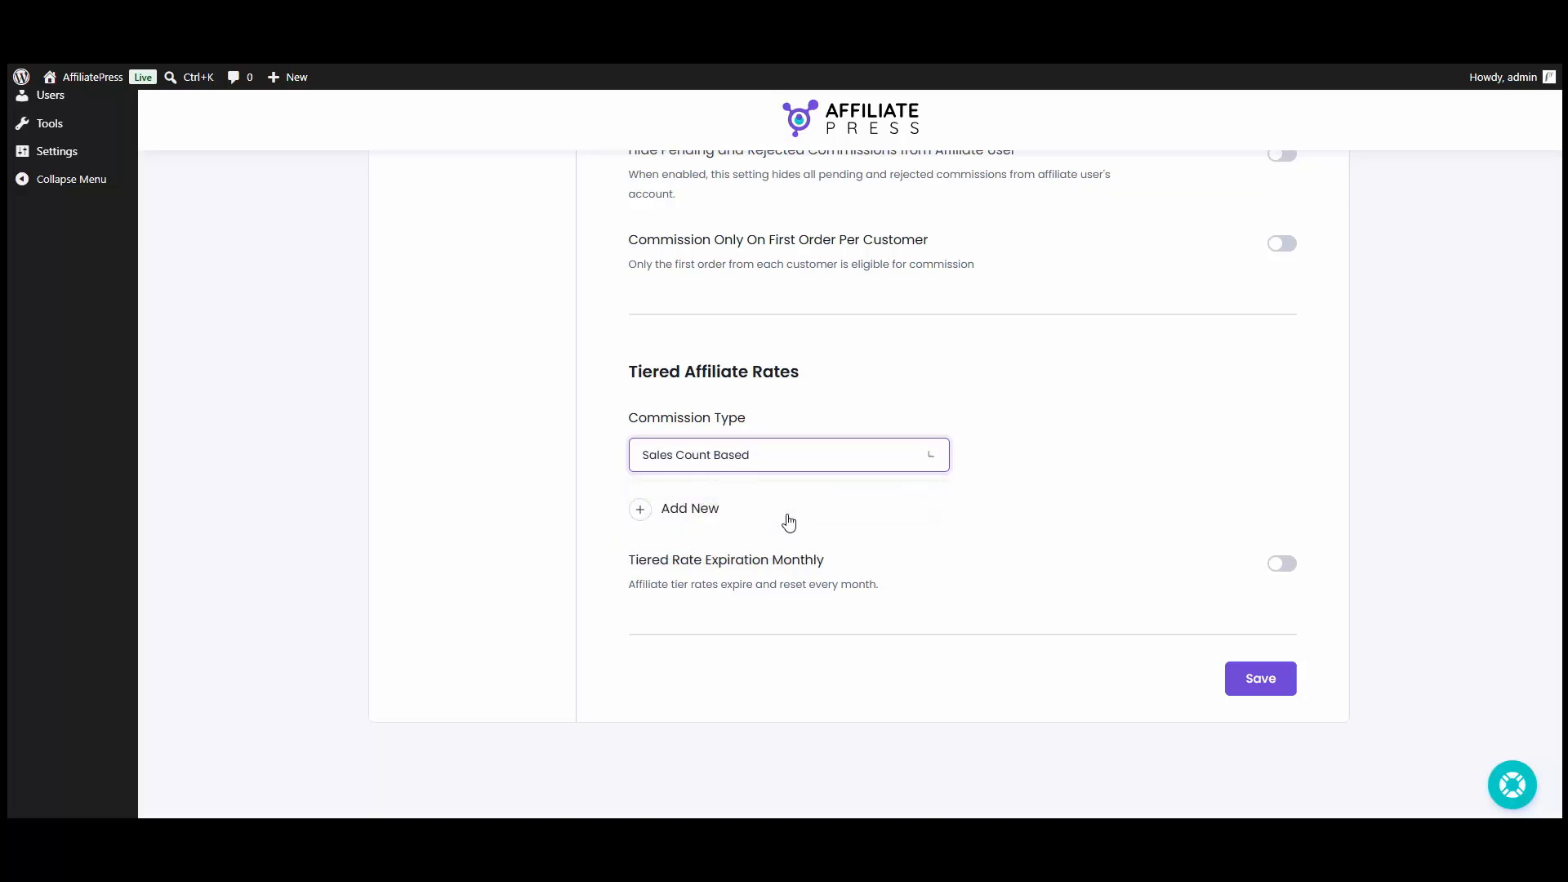
Step: Add three empty threshold and rate rows under Tiered Affiliate Rates
left_click(672, 518)
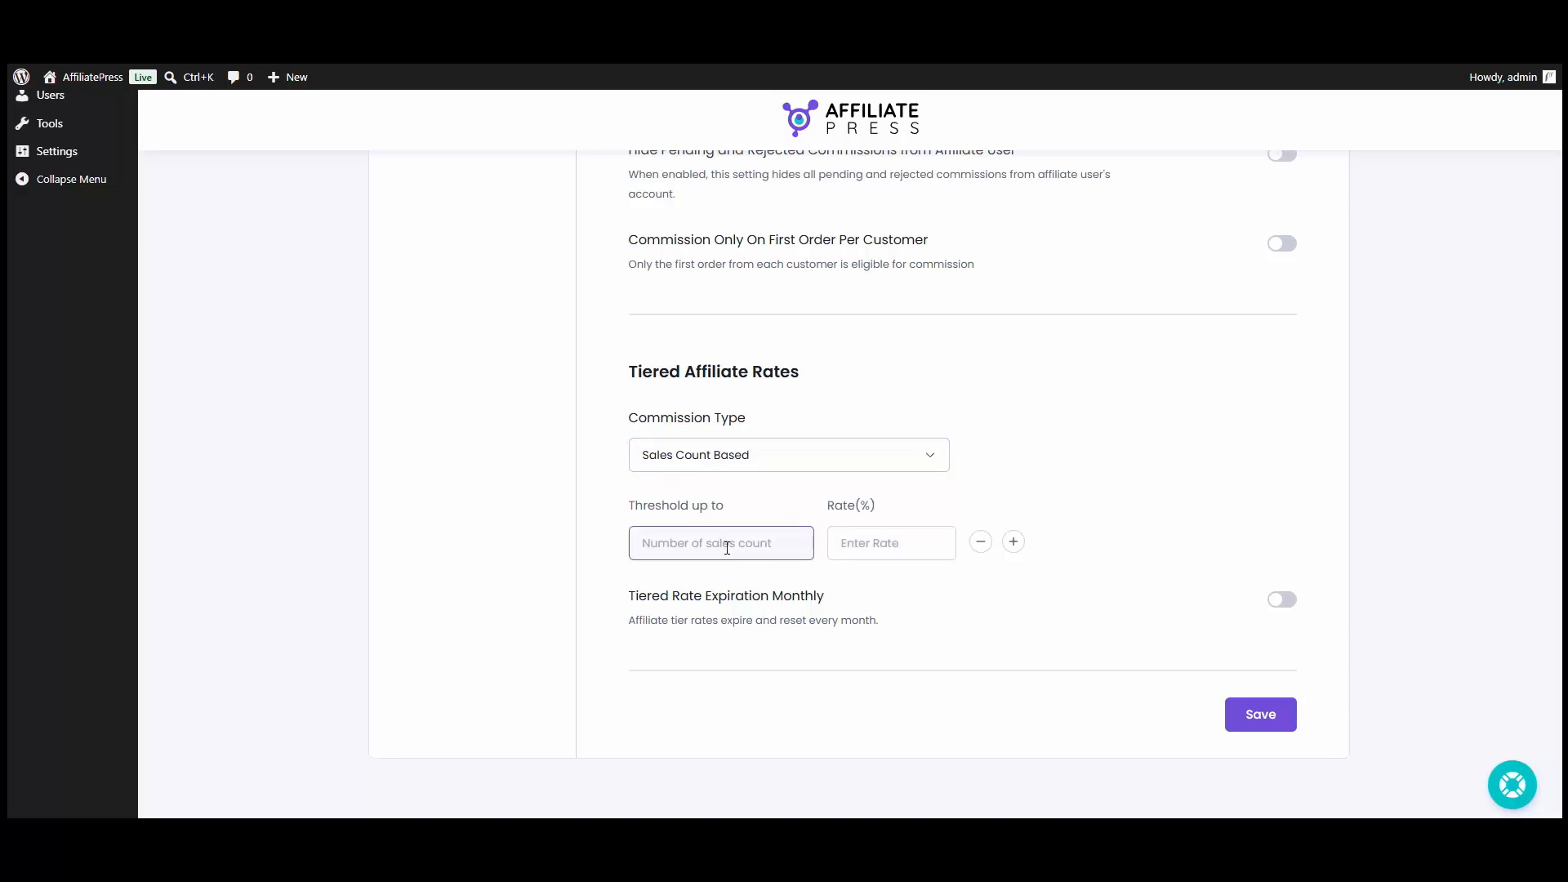
left_click(1011, 544)
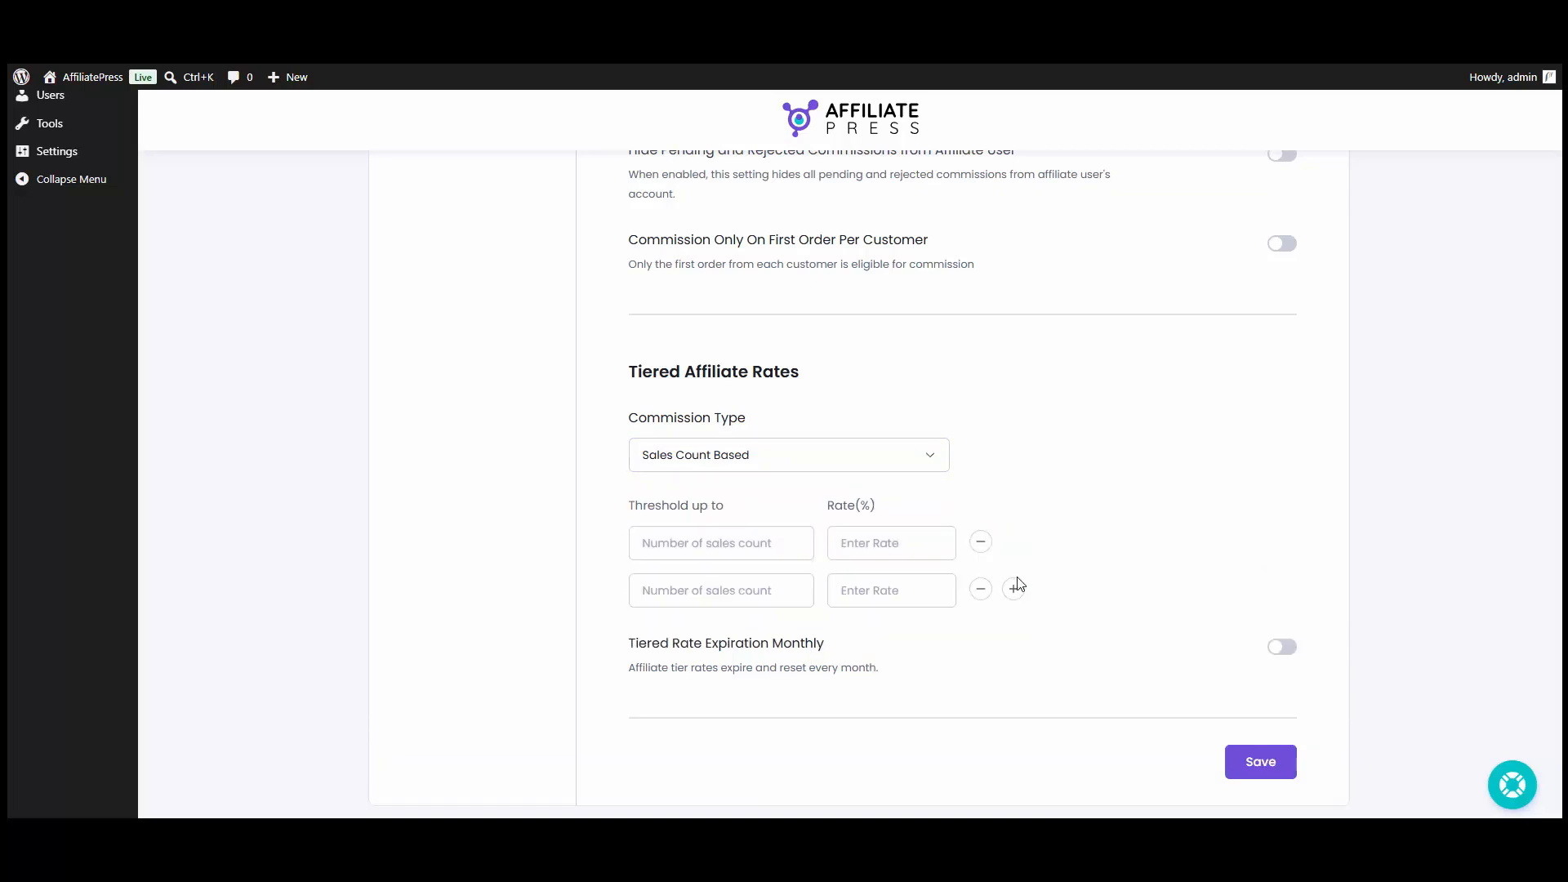
left_click(1013, 589)
left_click(1014, 637)
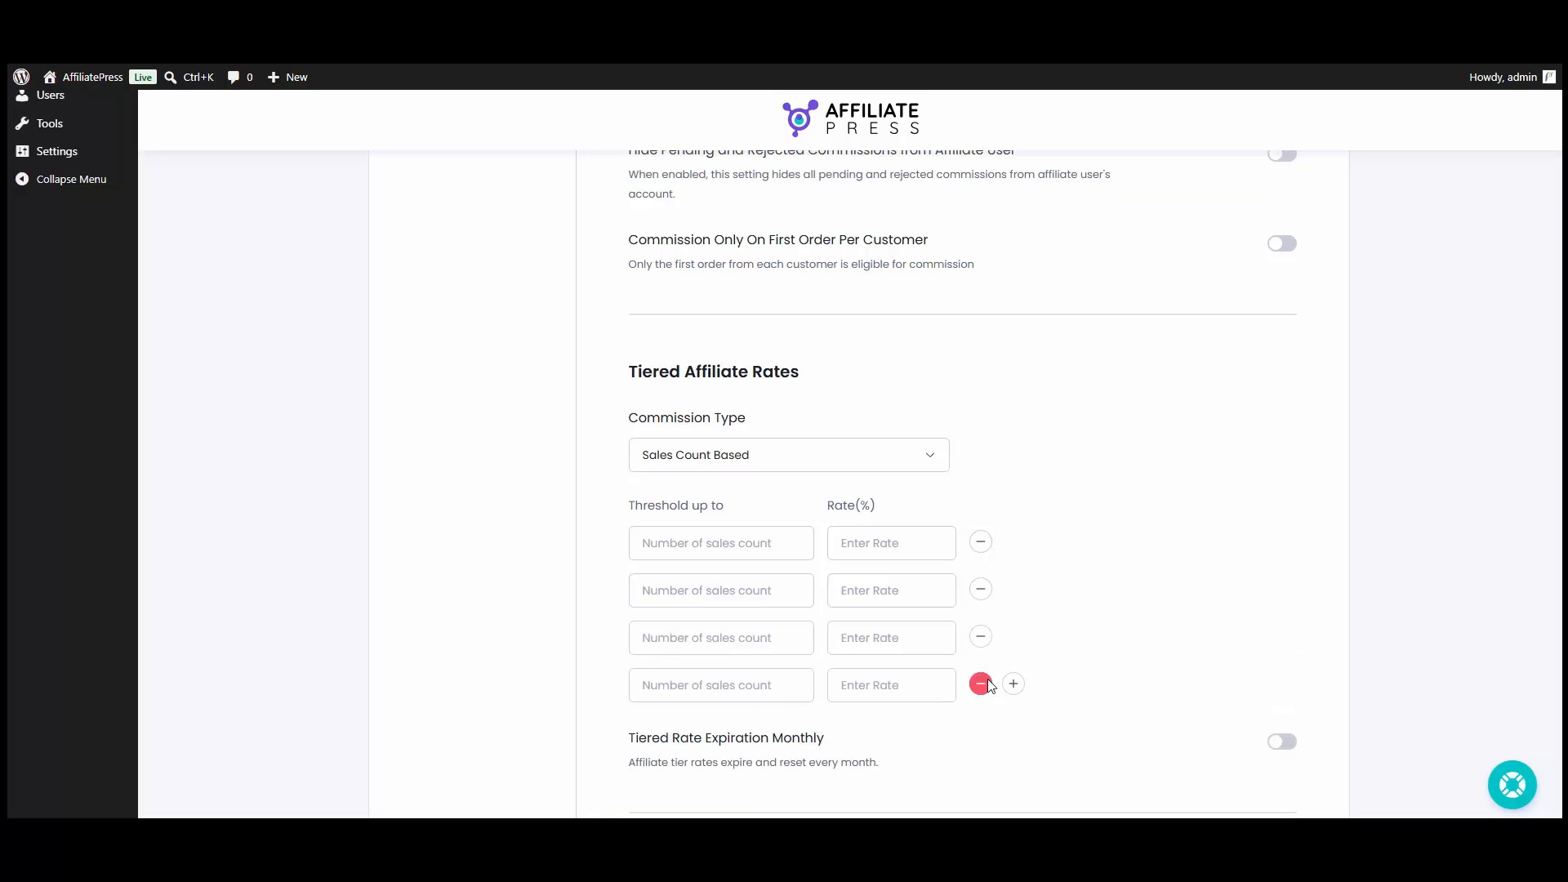
left_click(983, 683)
left_click(981, 636)
left_click(1013, 588)
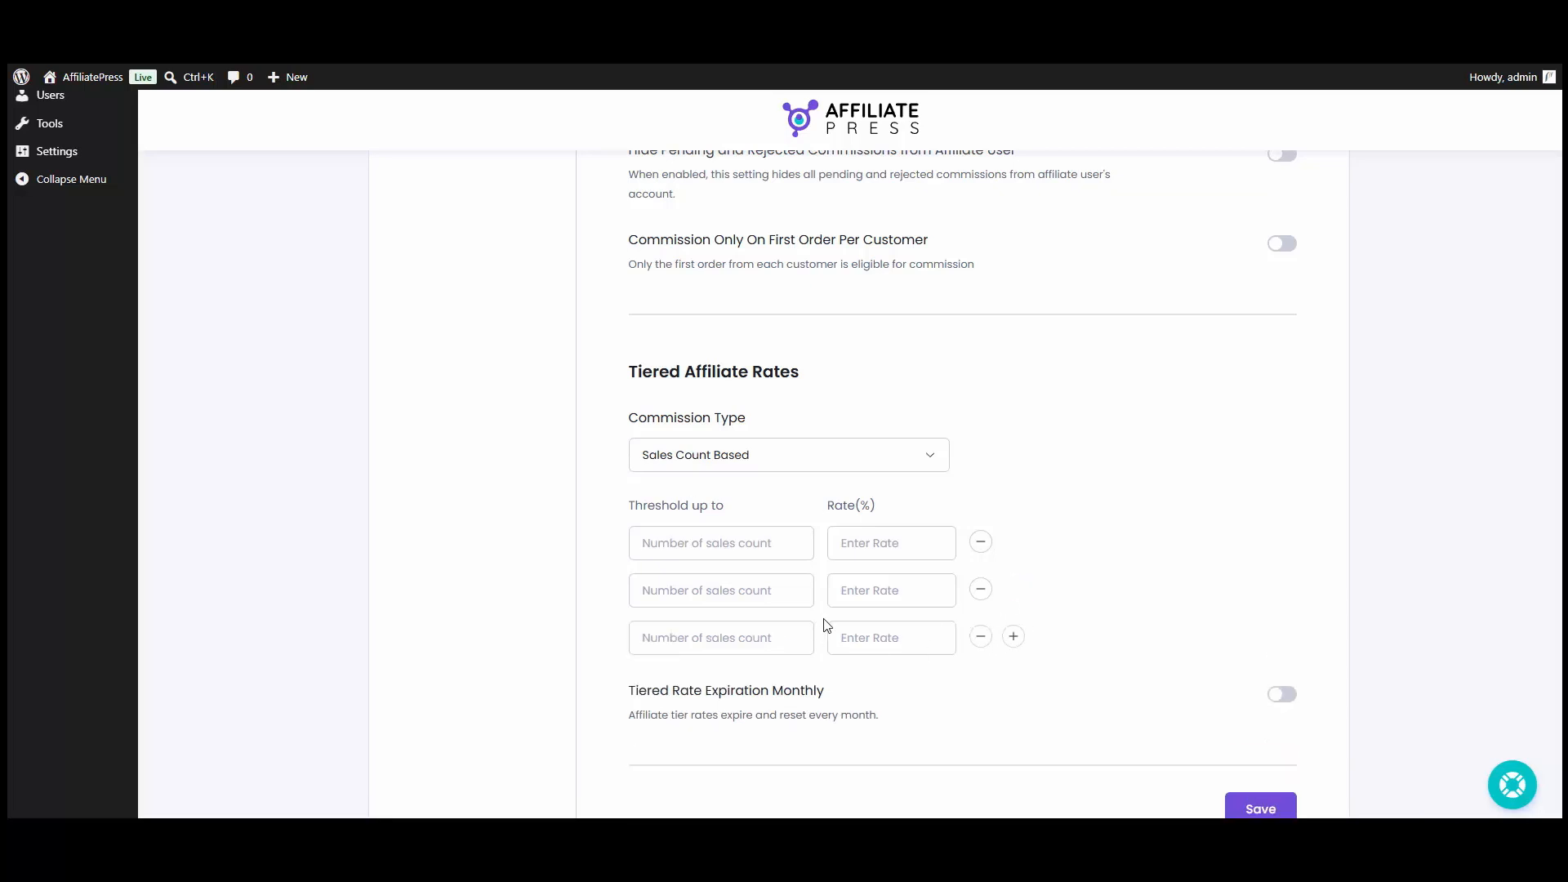
Step: Fill in the three tiers with thresholds 5, 10 and 20 and rates of 20%, 25% and 30% respectively
left_click(736, 539)
type("5")
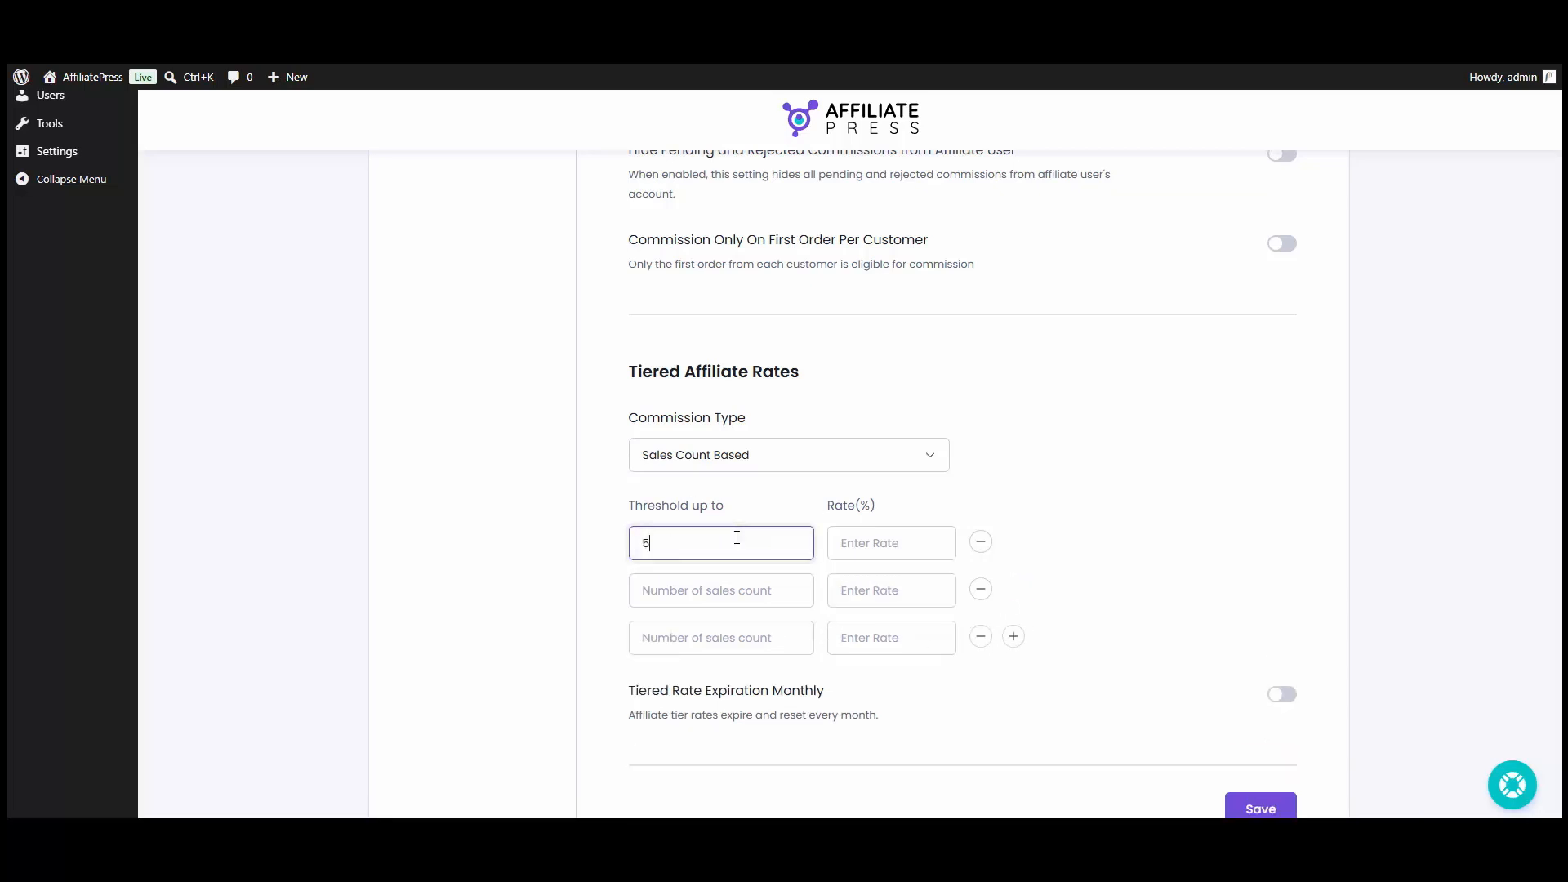
left_click(886, 542)
type("20")
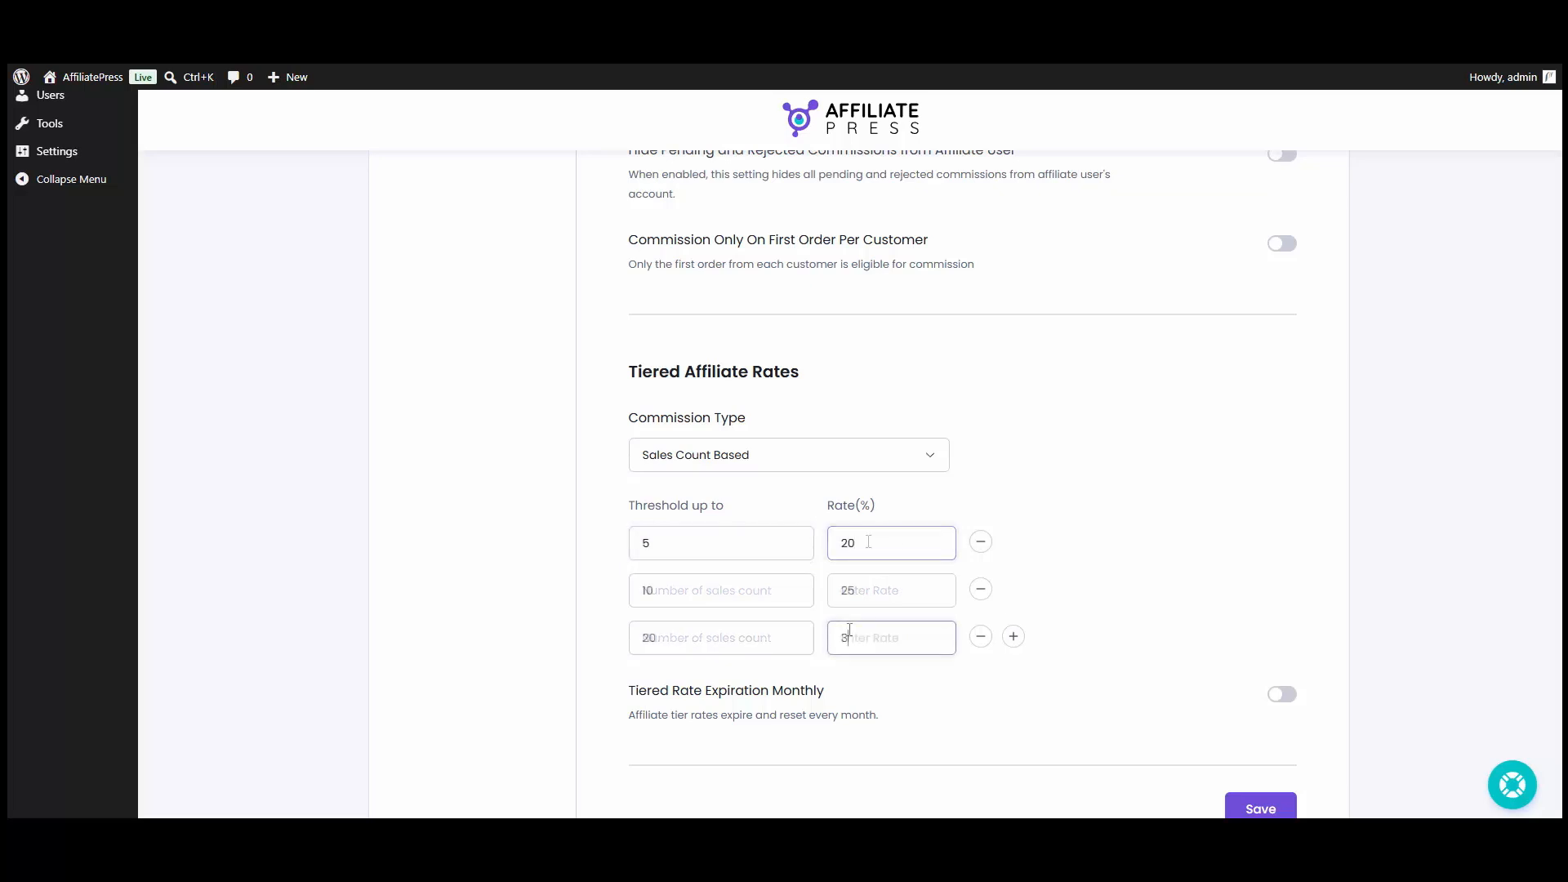
type("0")
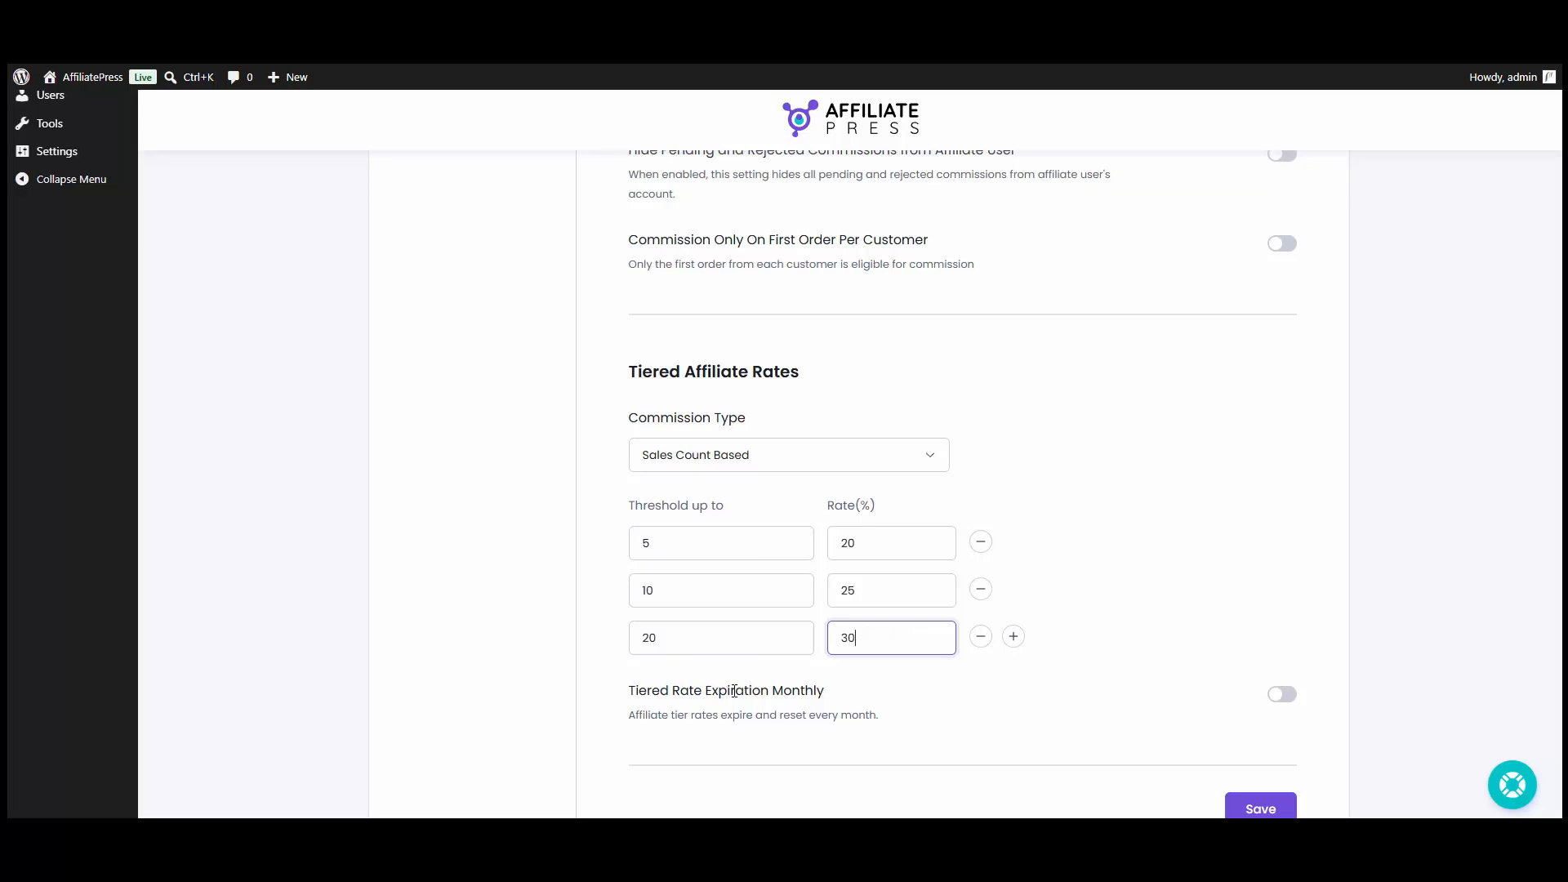
Step: Enable Tiered Rate Expiration Monthly and save the commission settings
left_click(1282, 695)
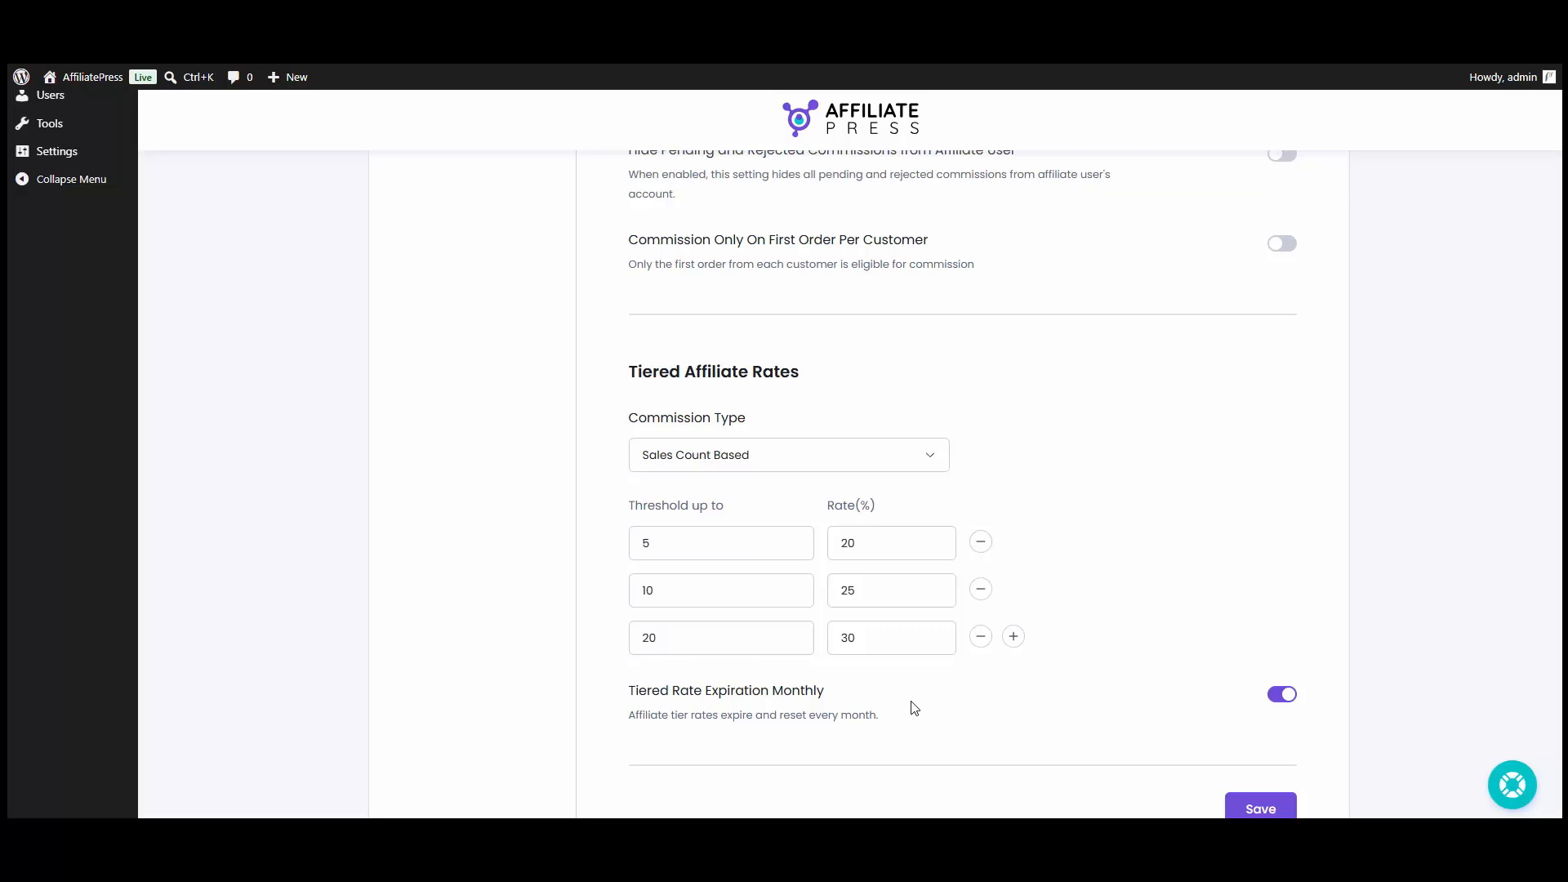
scroll(915, 708, "down", 2)
left_click(1255, 688)
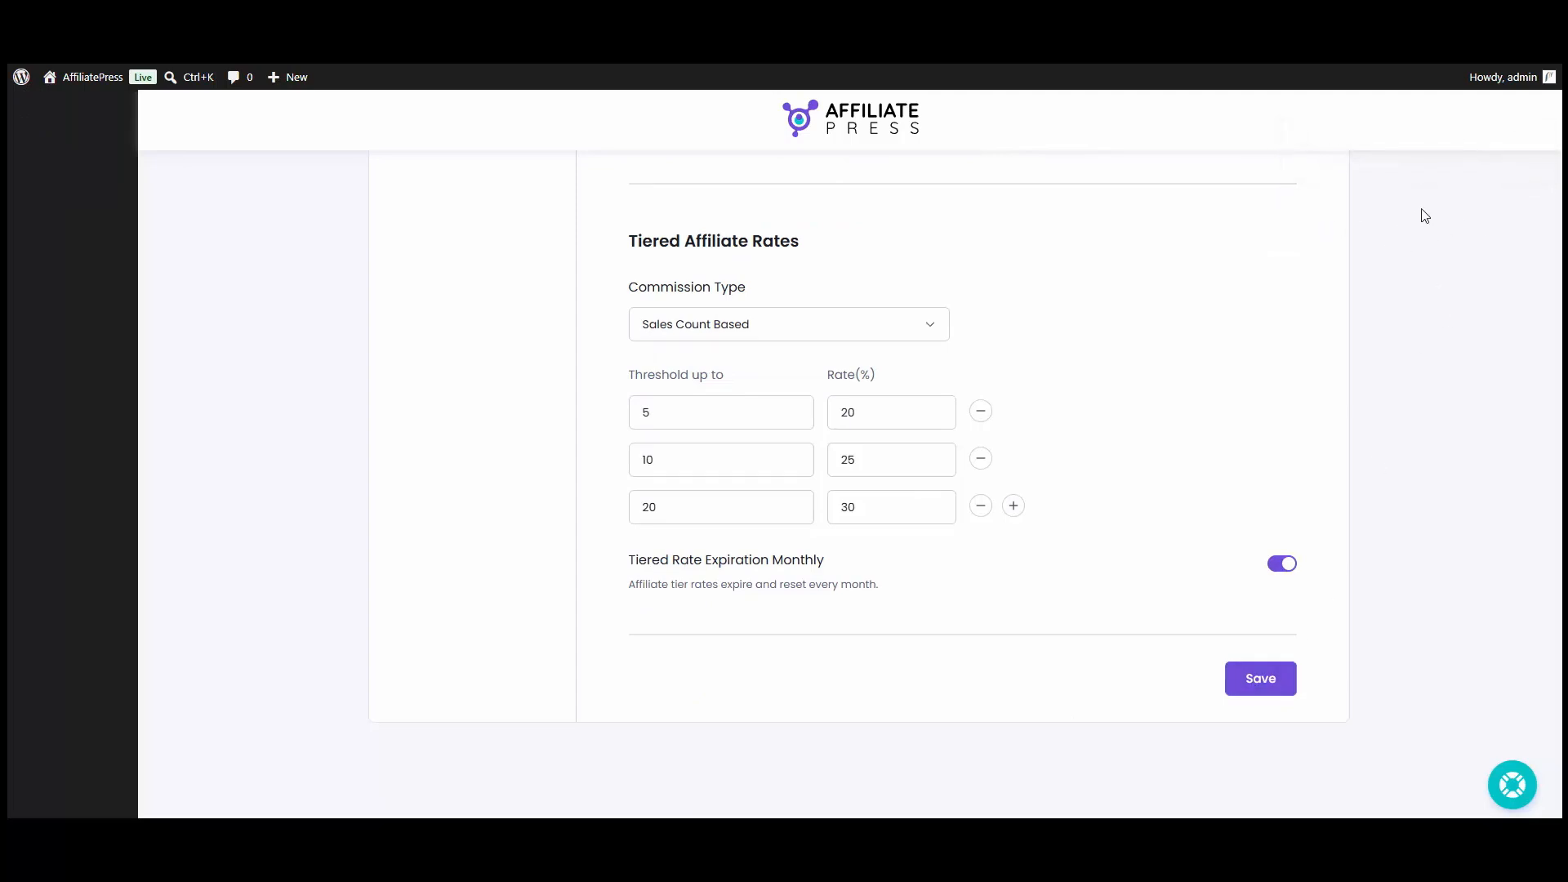
Step: Open the affiliates list and review the affiliates' commission rates, earnings and conversions
scroll(1307, 368, "up", 15)
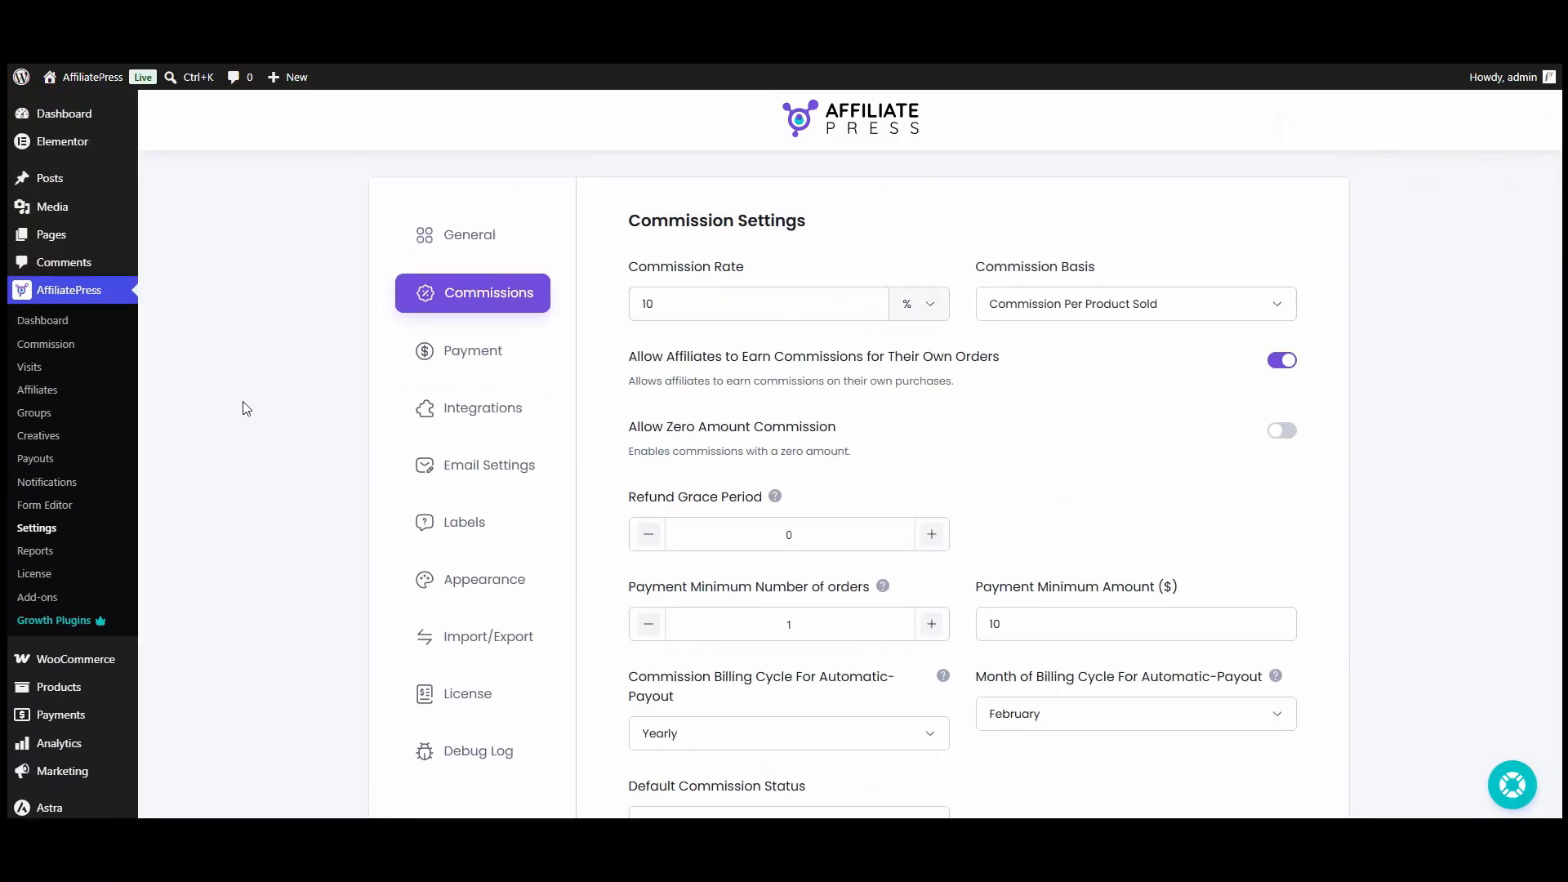
left_click(55, 400)
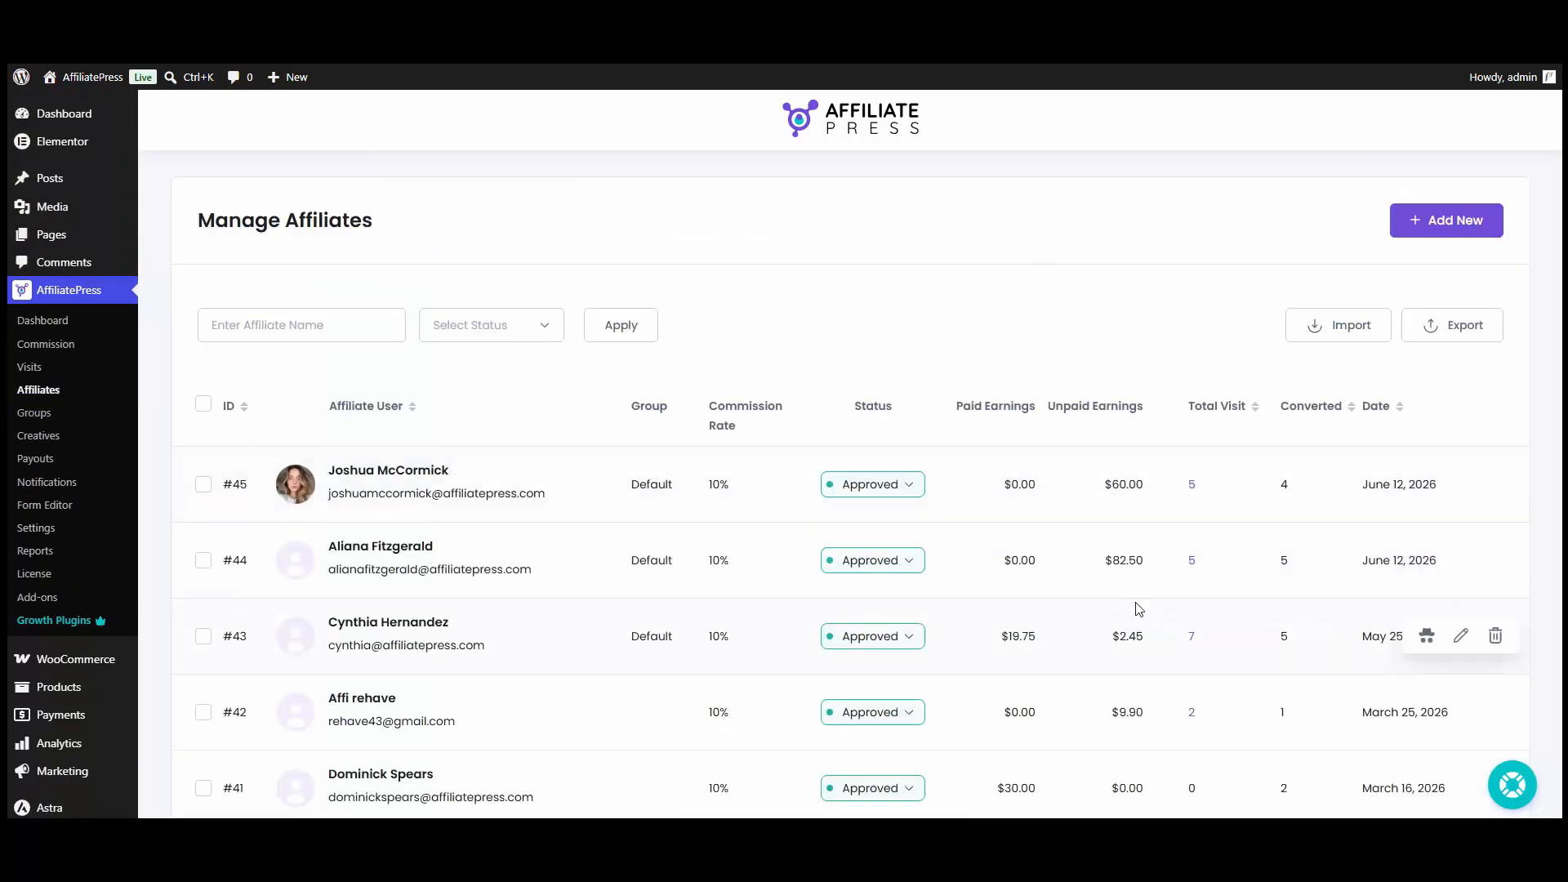
scroll(630, 606, "down", 6)
scroll(438, 633, "up", 6)
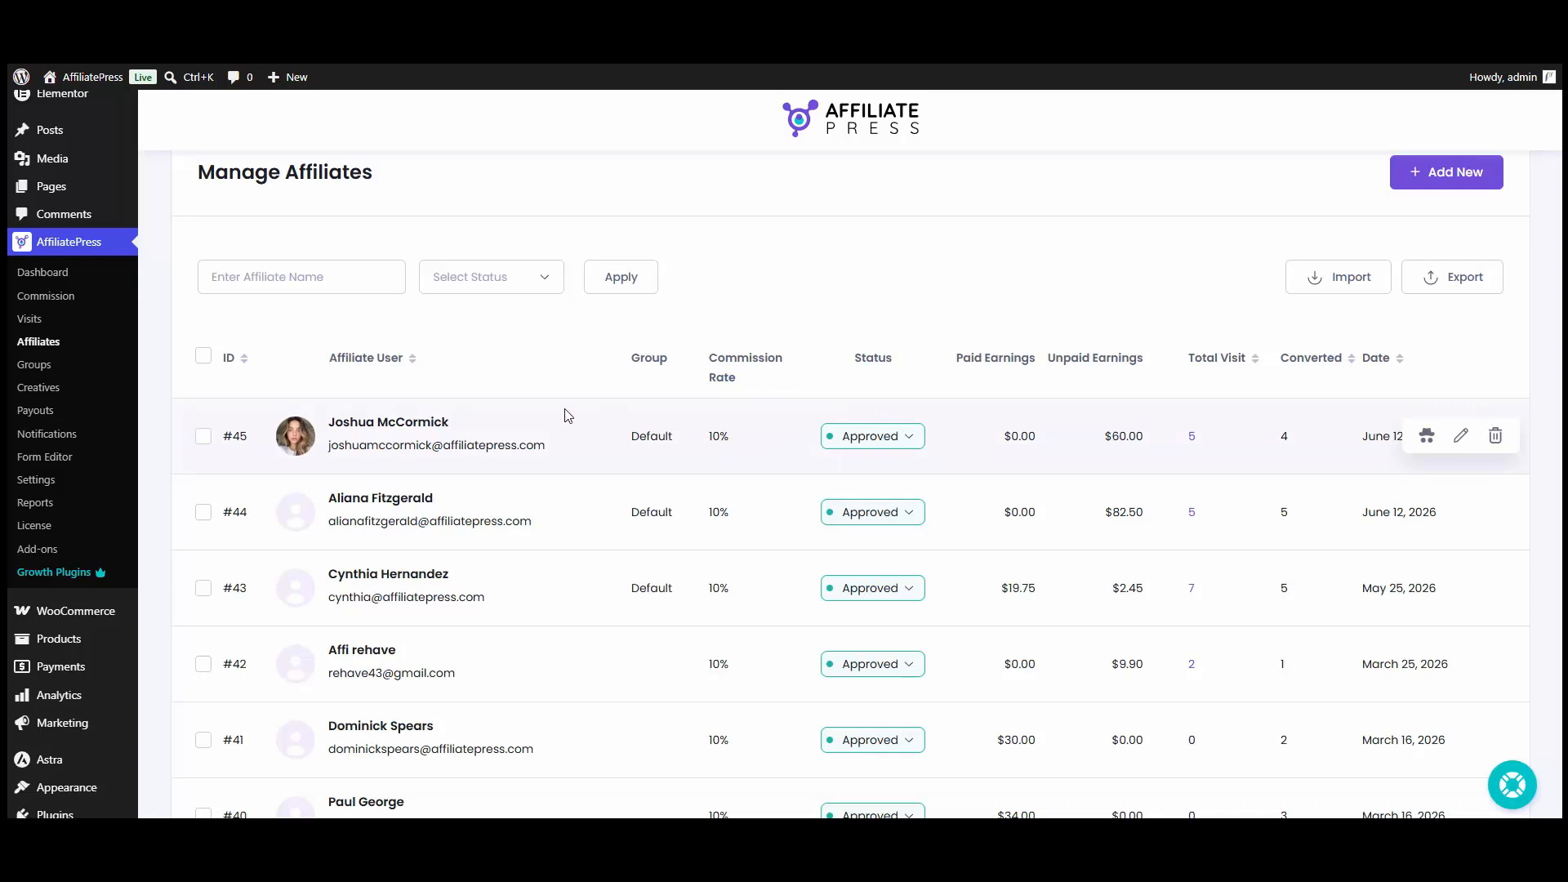
left_click(462, 421)
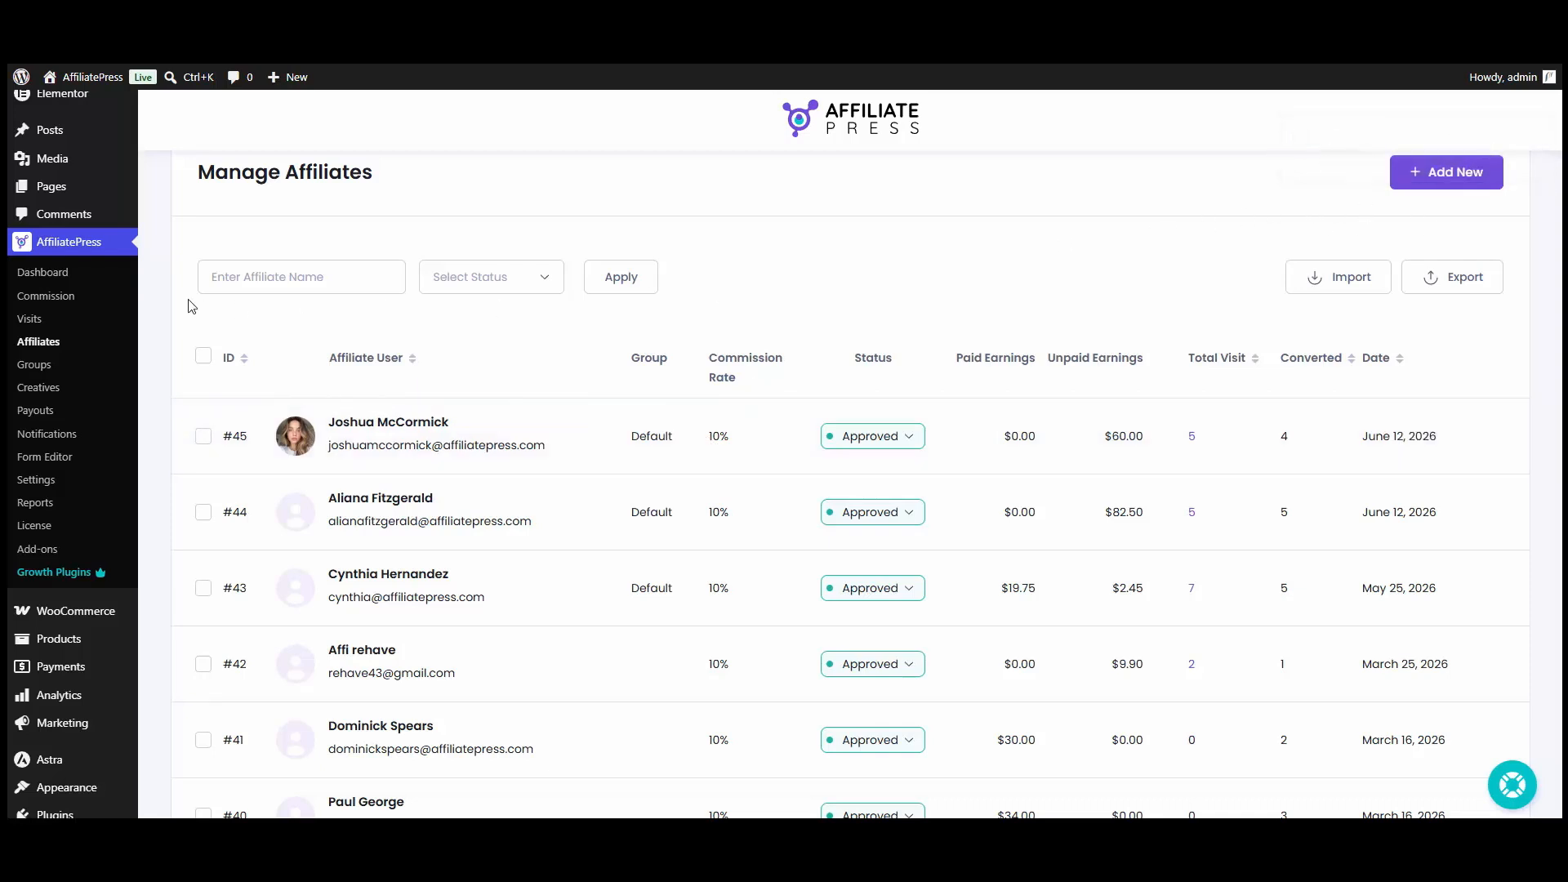
Step: Filter the commissions list by the name of the most recently registered affiliate to examine that affiliate's commissions
left_click(81, 298)
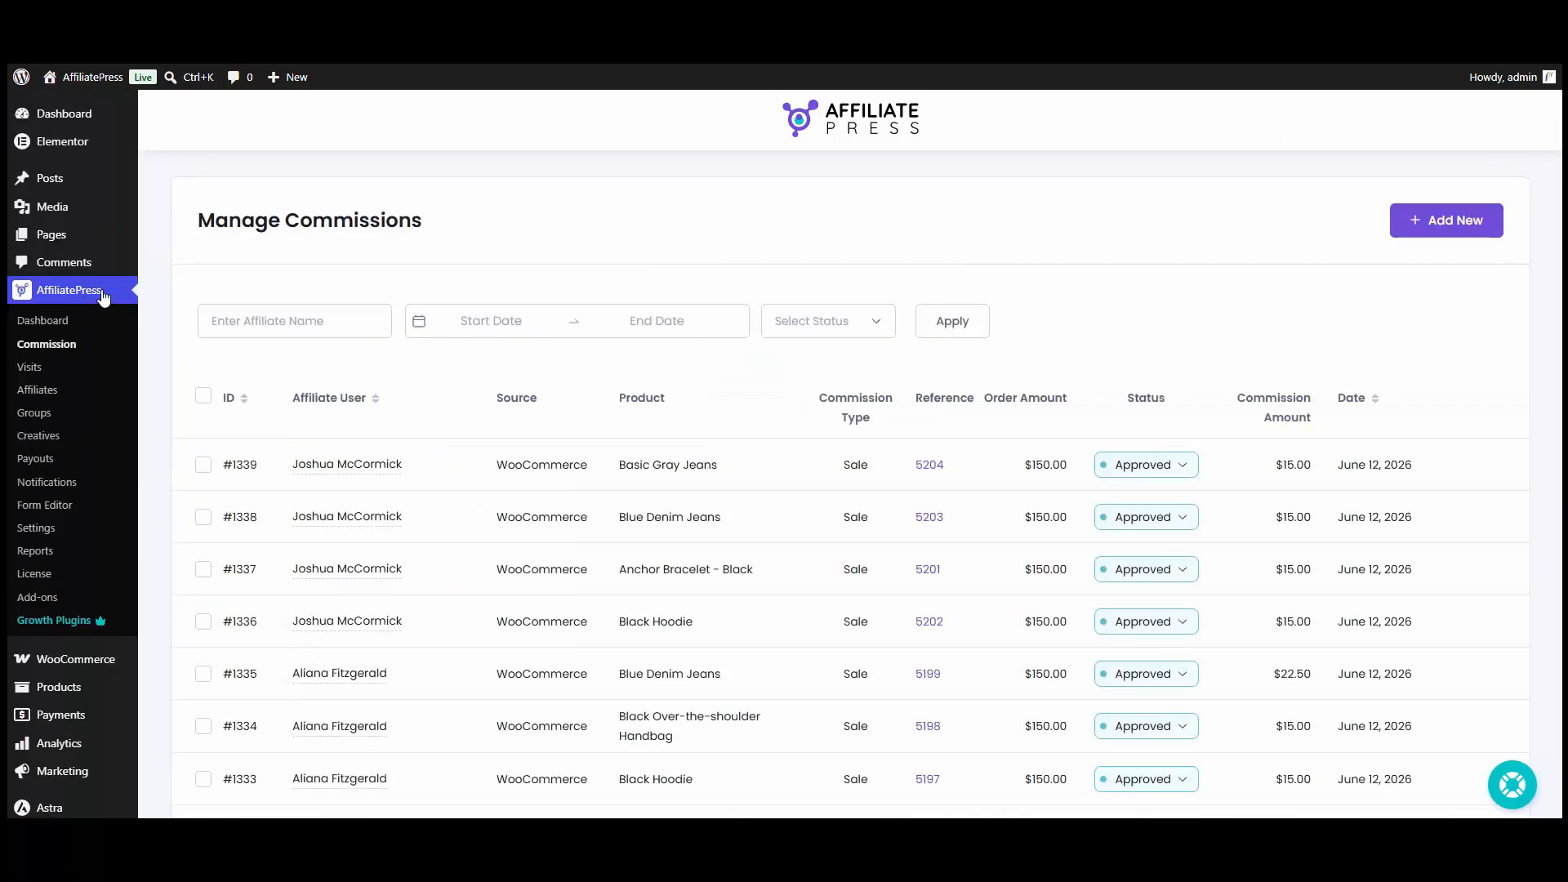
scroll(1113, 350, "down", 5)
scroll(765, 484, "up", 5)
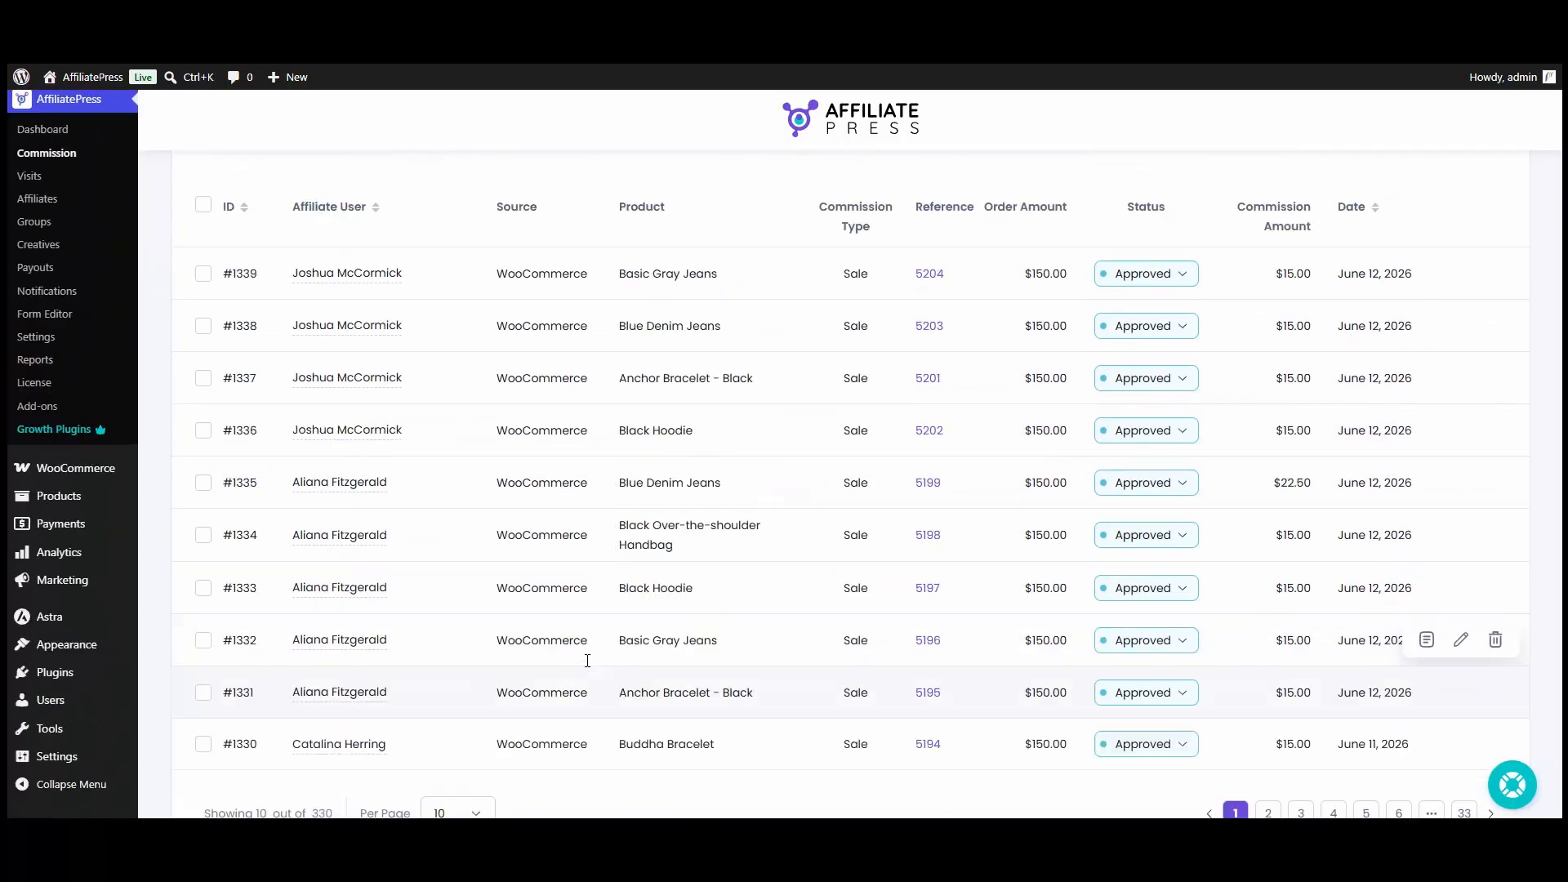
mouse_move(892, 483)
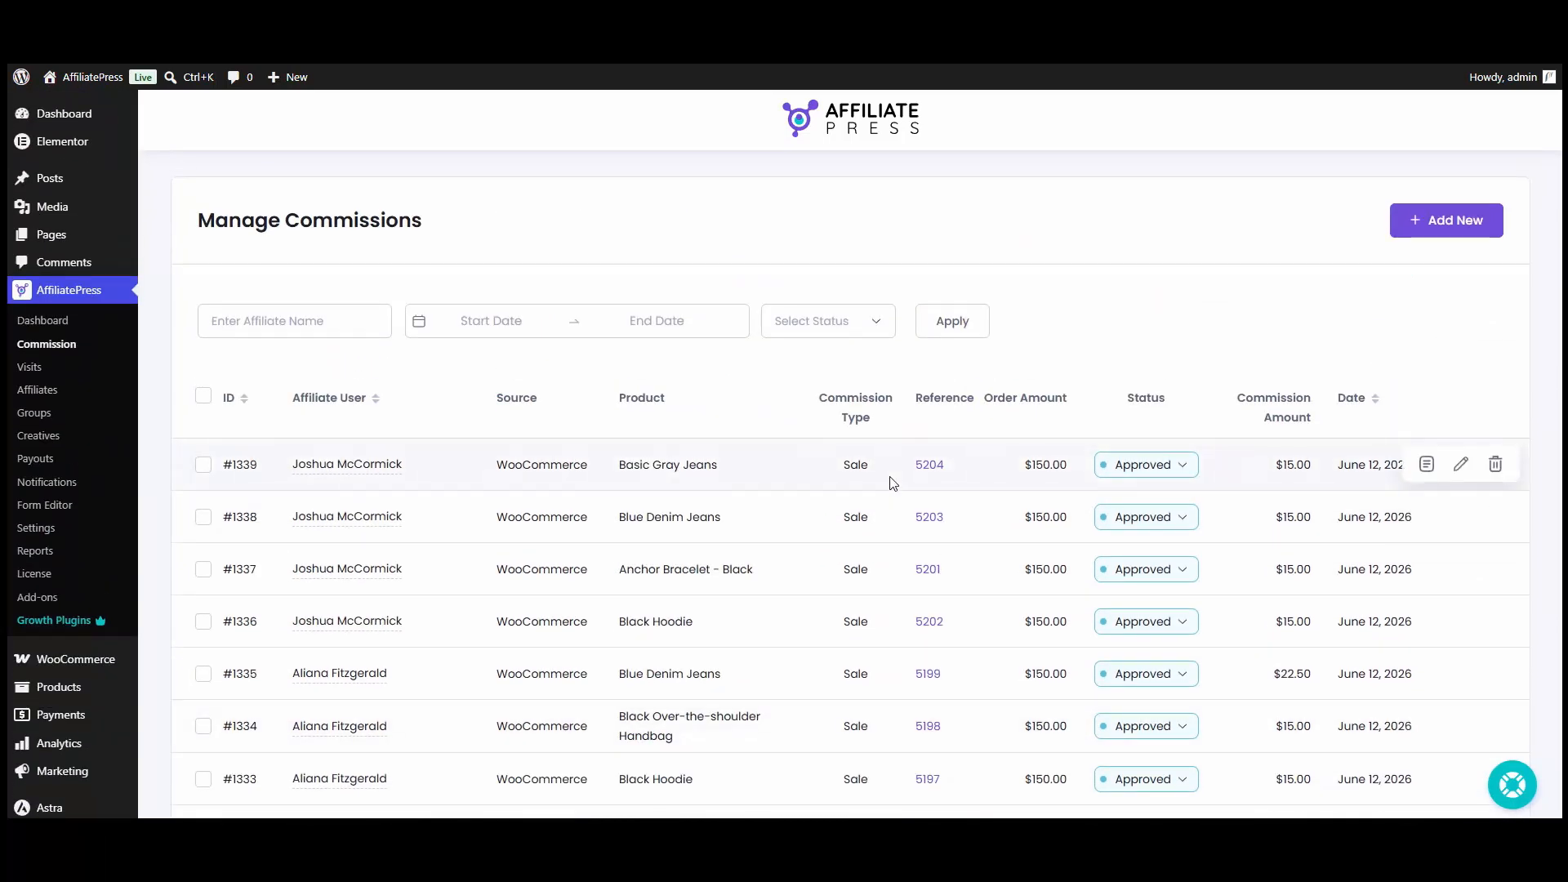
left_click(353, 318)
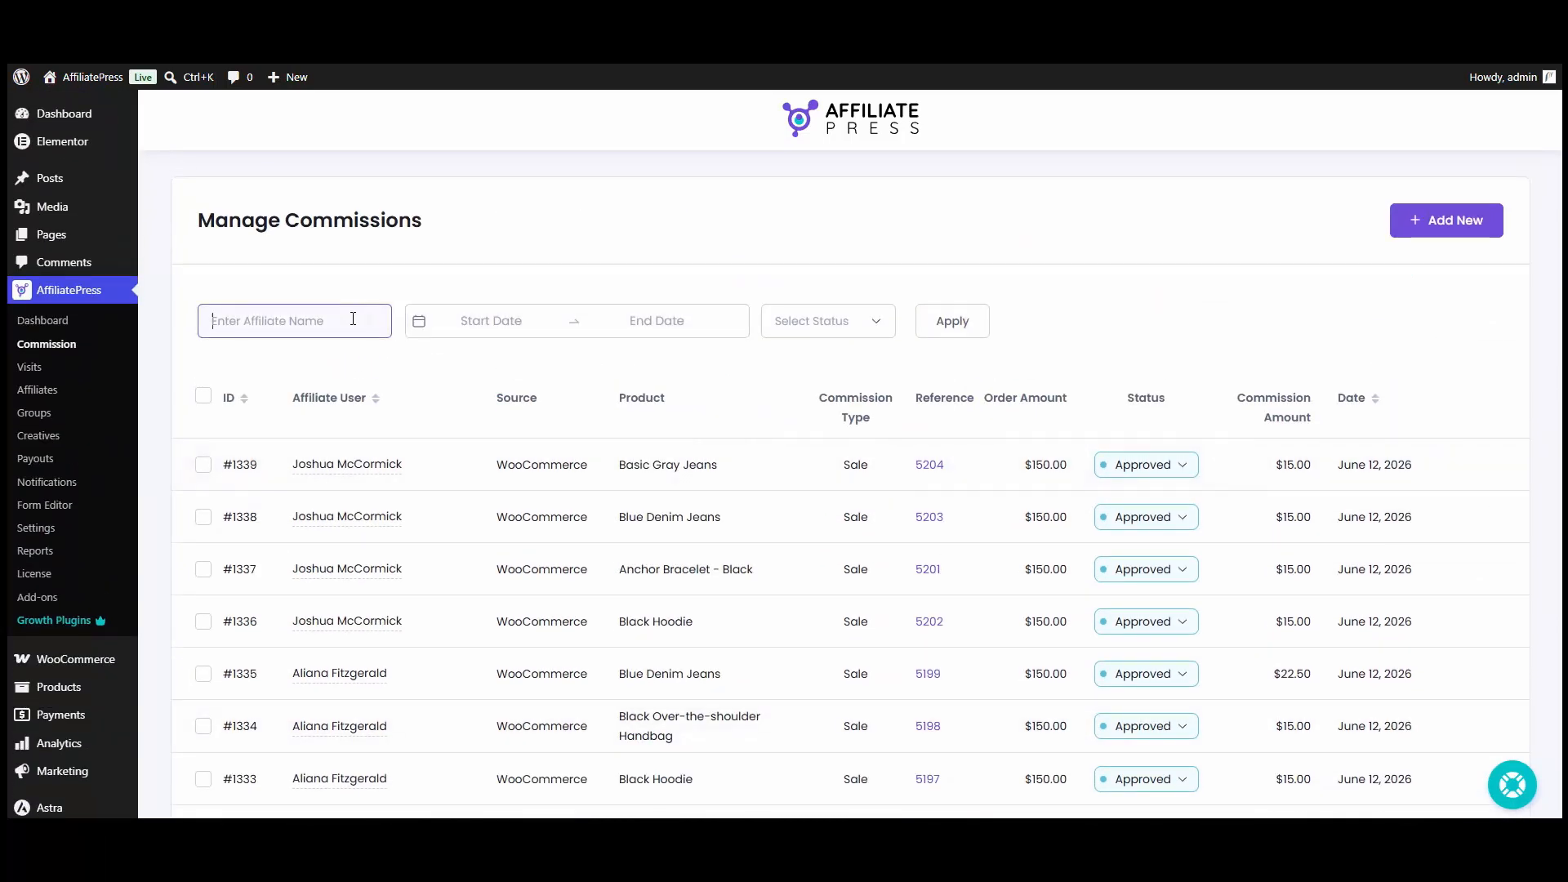
type("josh")
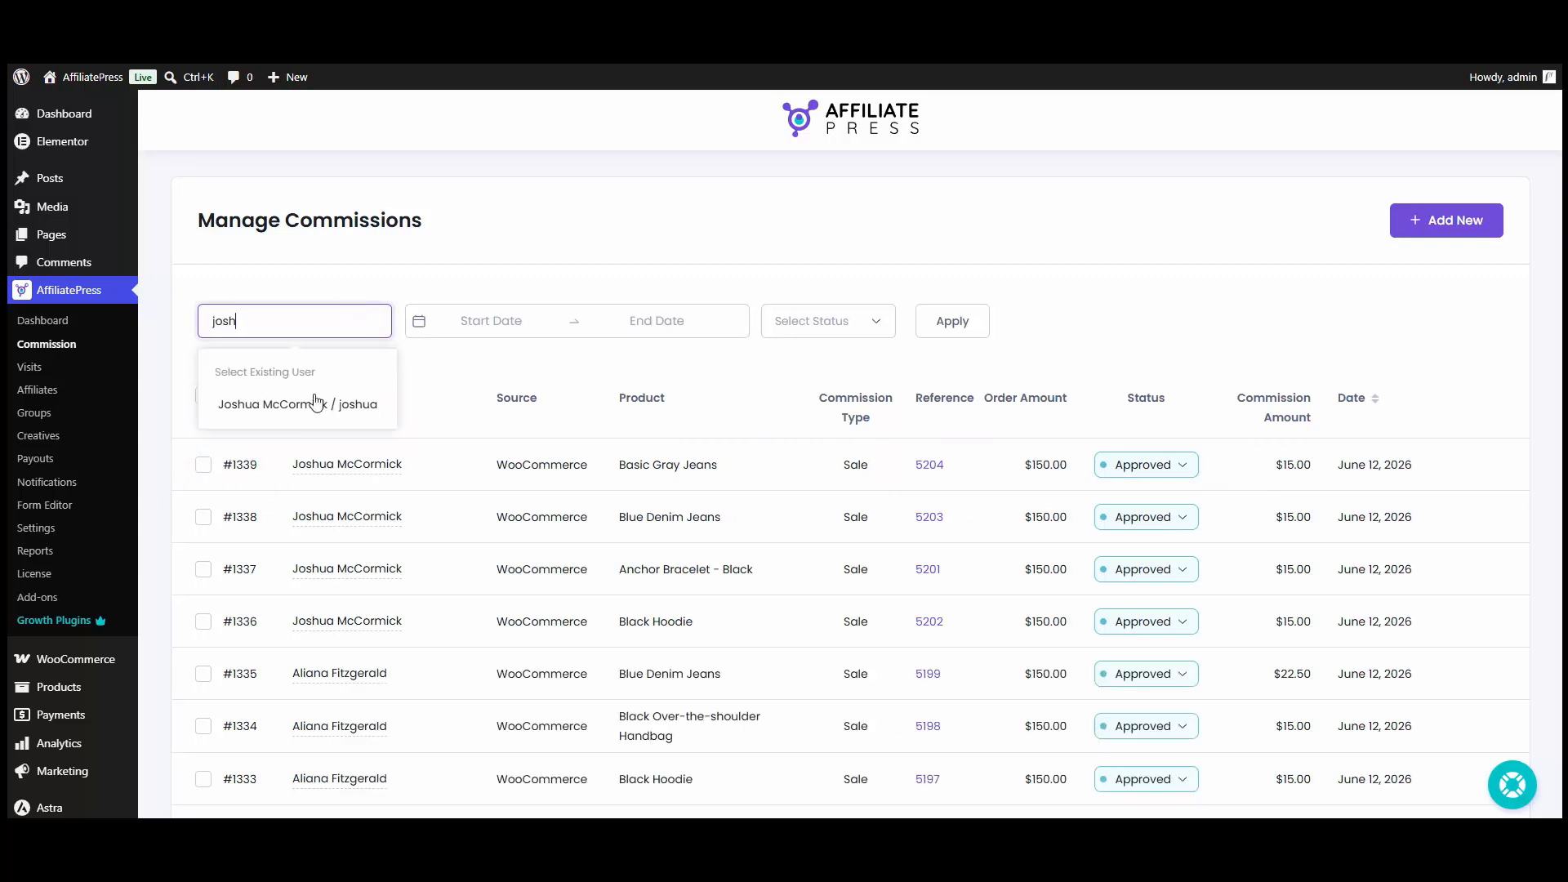
left_click(313, 405)
left_click(946, 325)
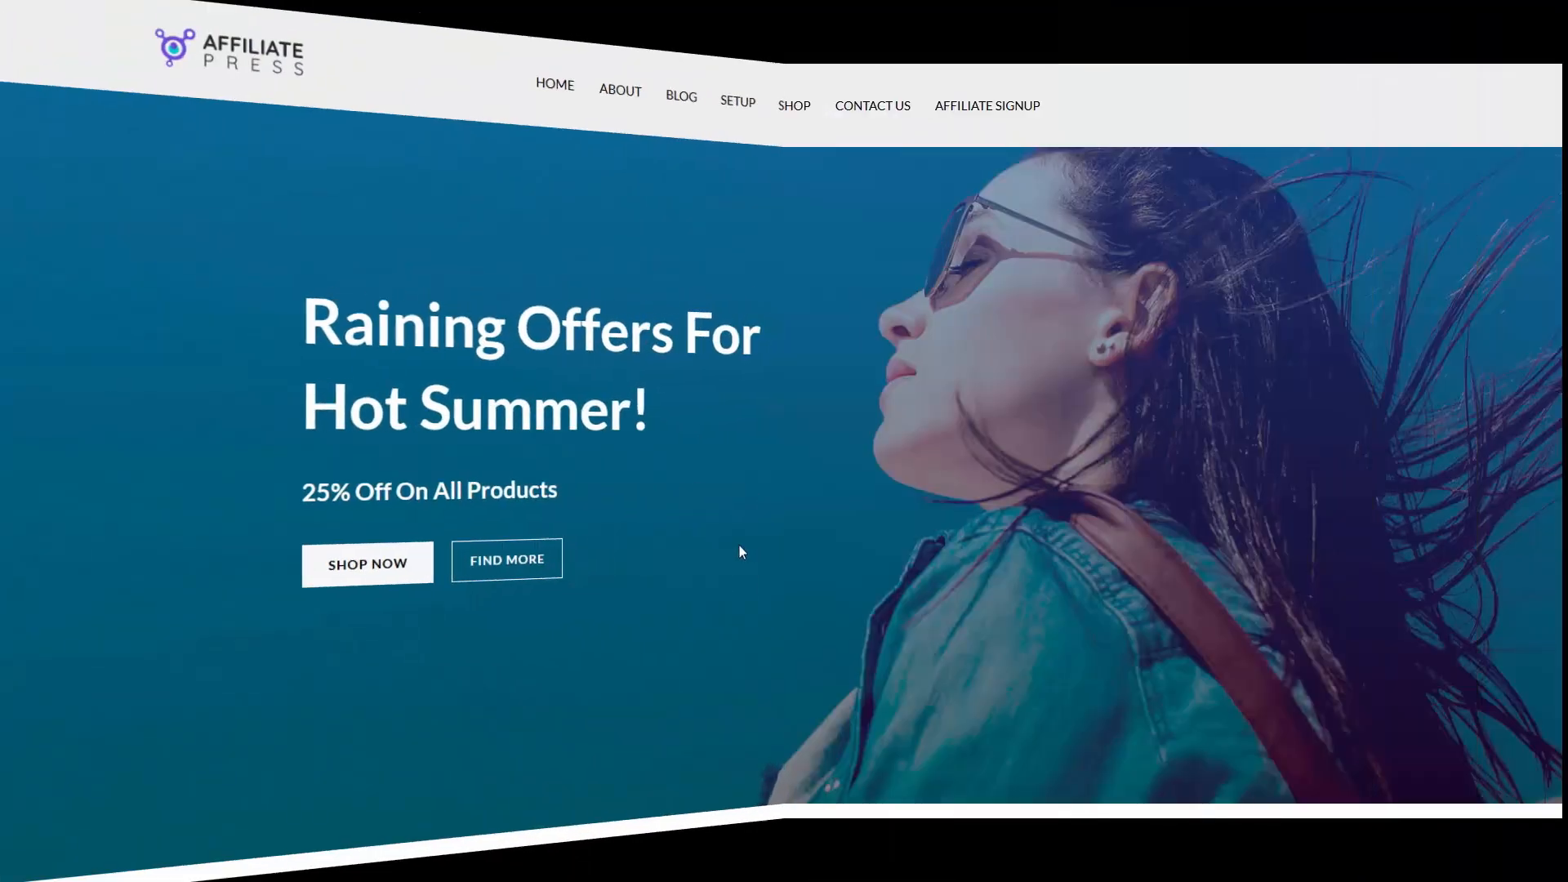
Step: Add one Blue Hoodie from the storefront's shop to the cart and proceed to checkout
left_click(794, 106)
scroll(865, 532, "down", 10)
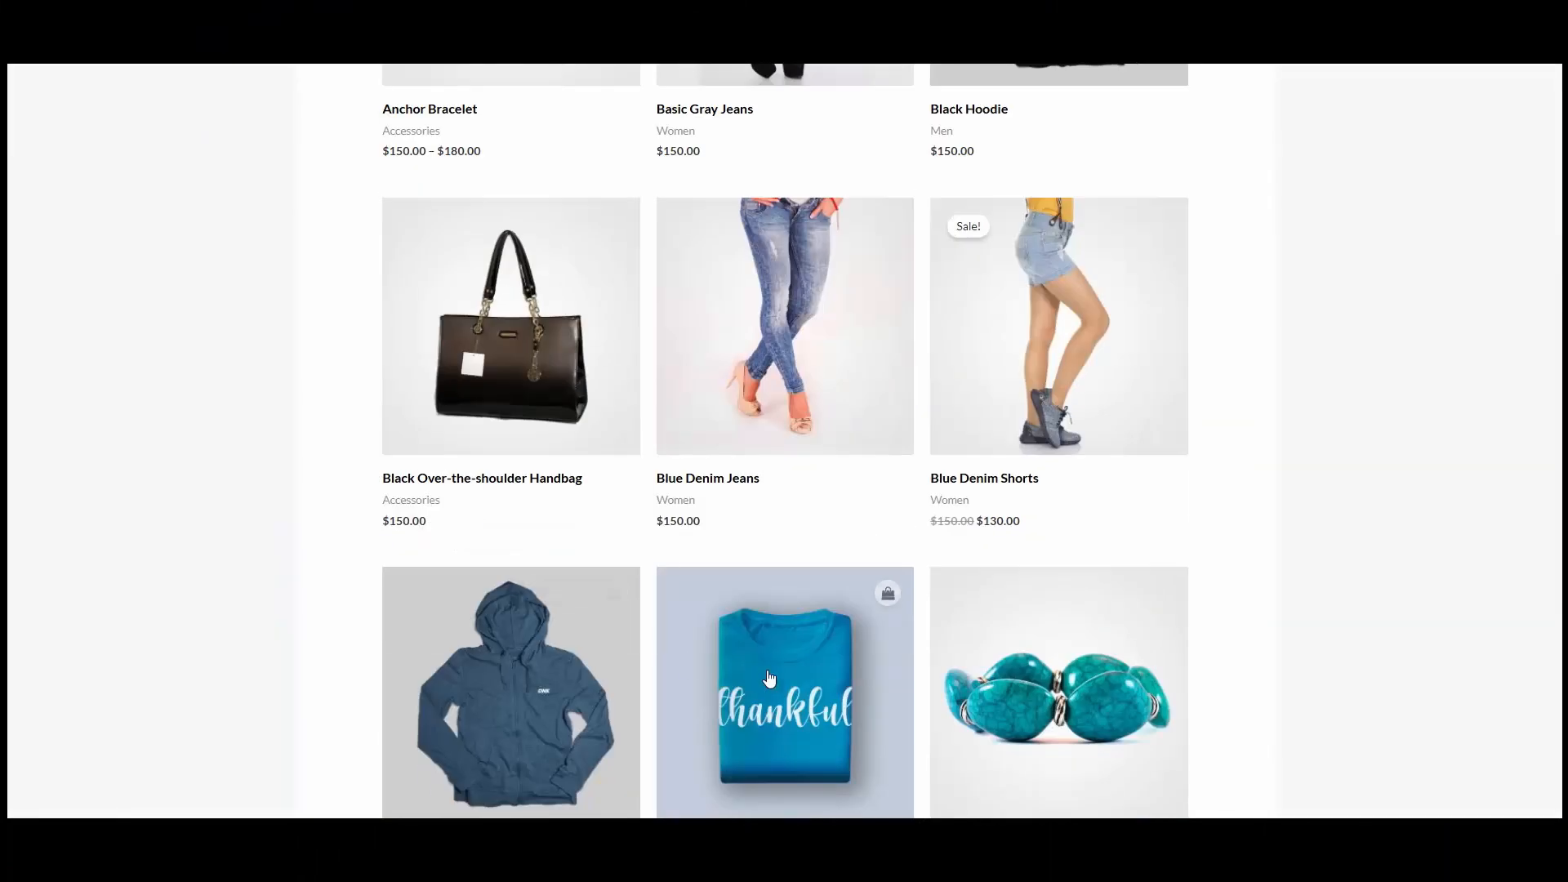
left_click(432, 537)
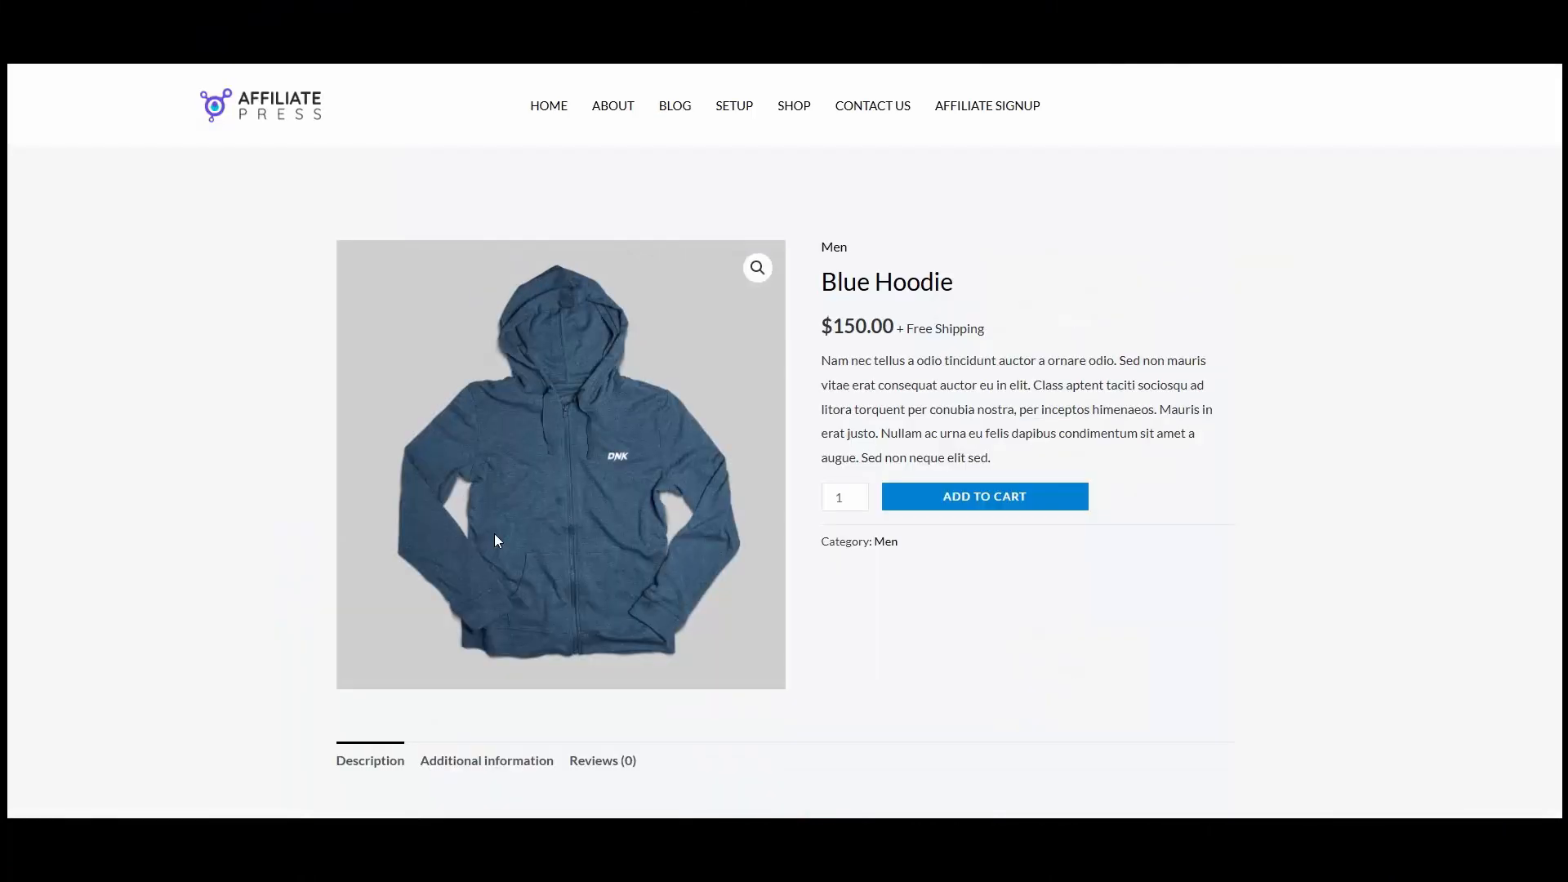
left_click(1008, 497)
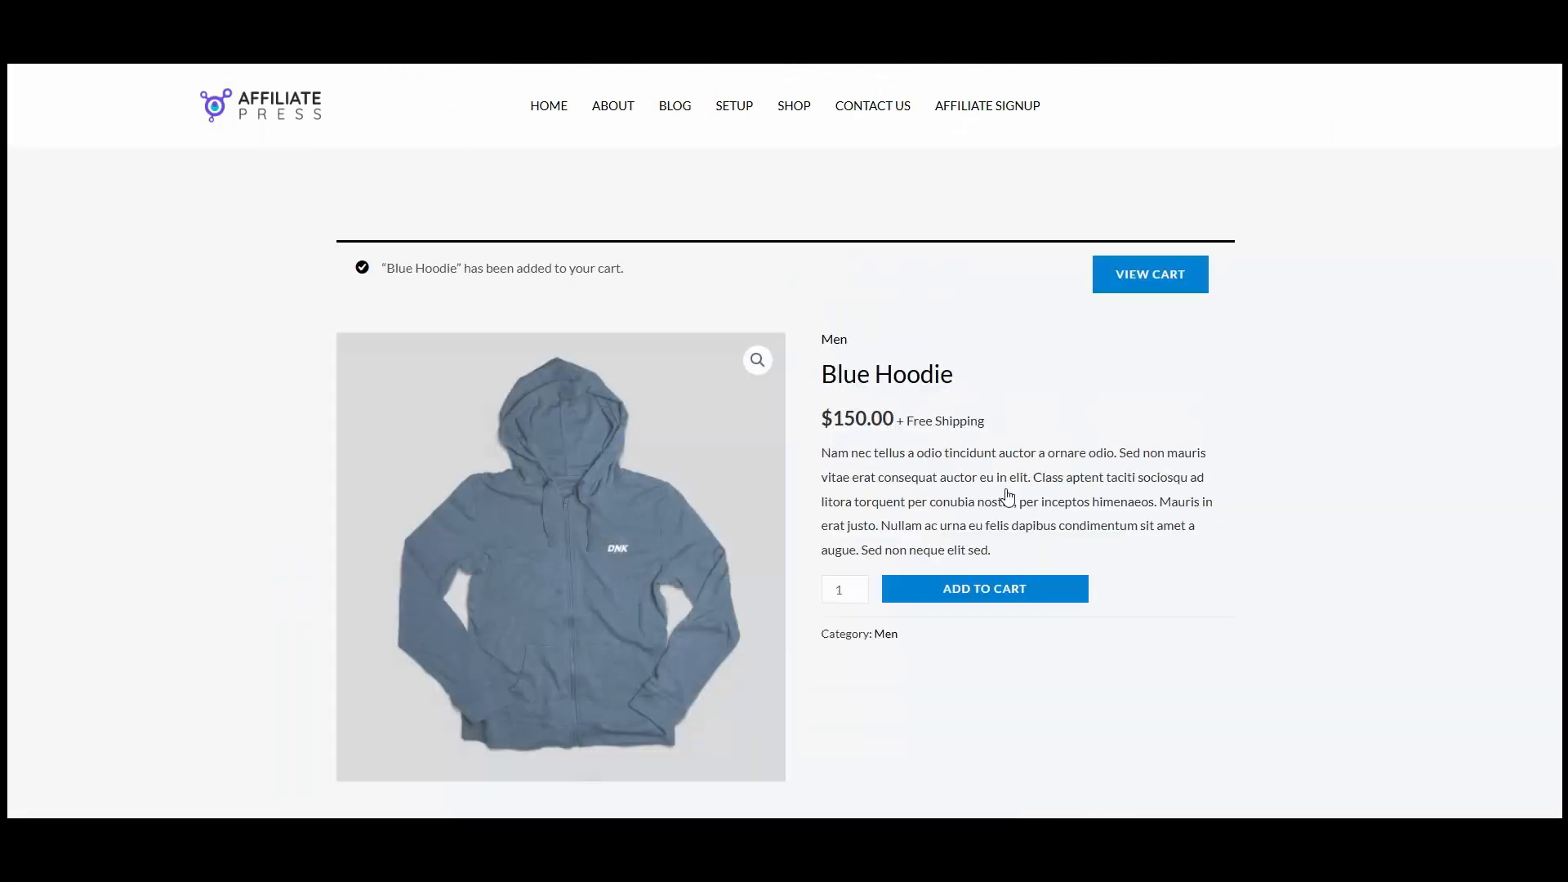
left_click(1145, 284)
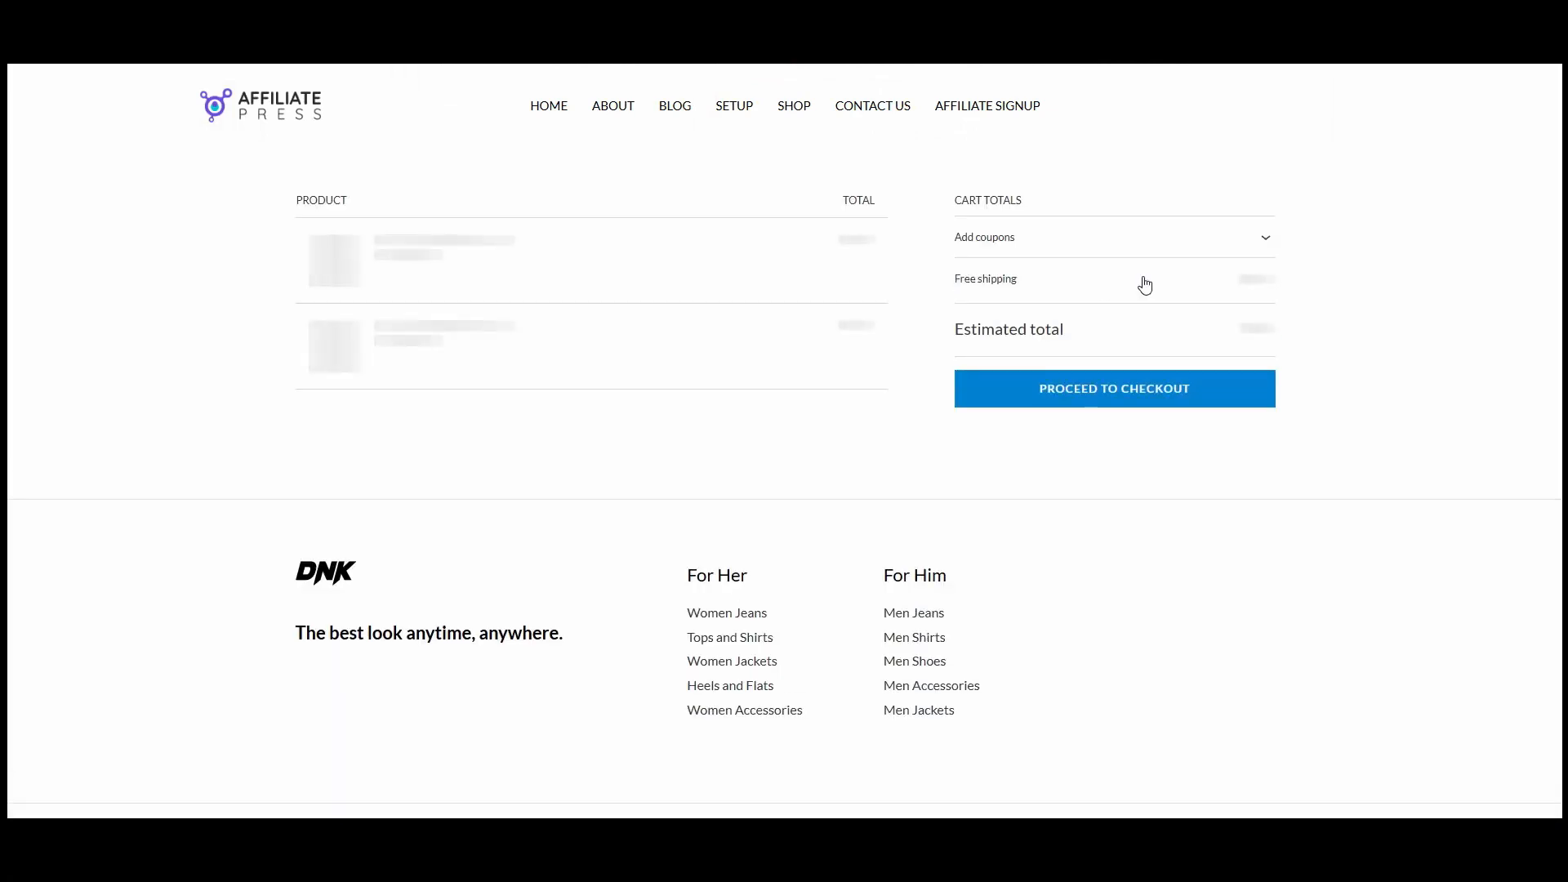
left_click(1140, 400)
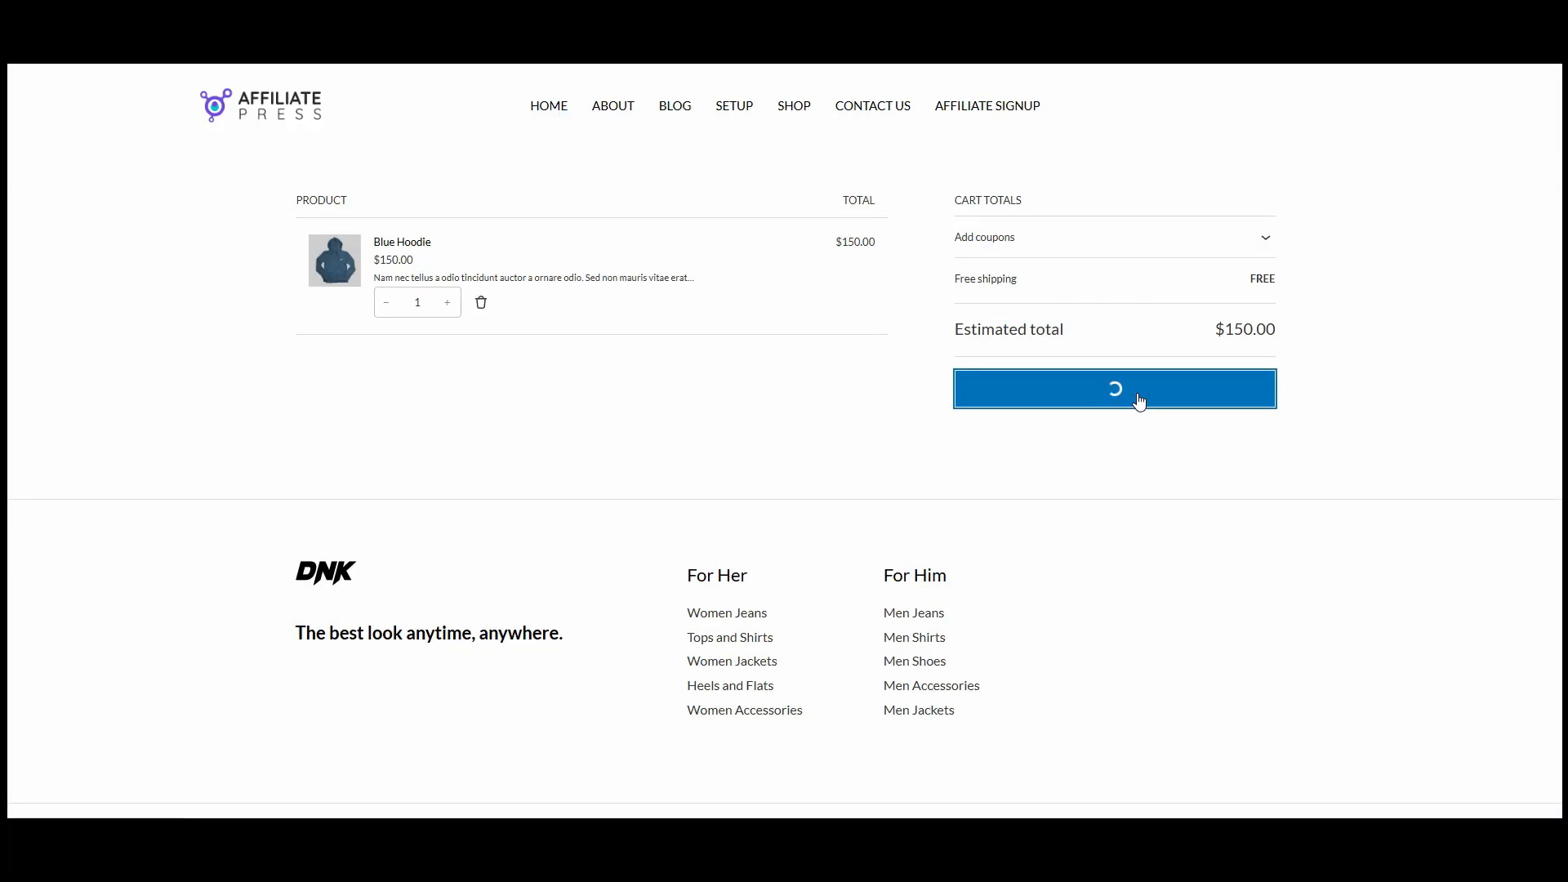
Step: Fill in the contact e-mail, customer name and shipping address at checkout
scroll(394, 539, "down", 2)
scroll(1071, 529, "up", 2)
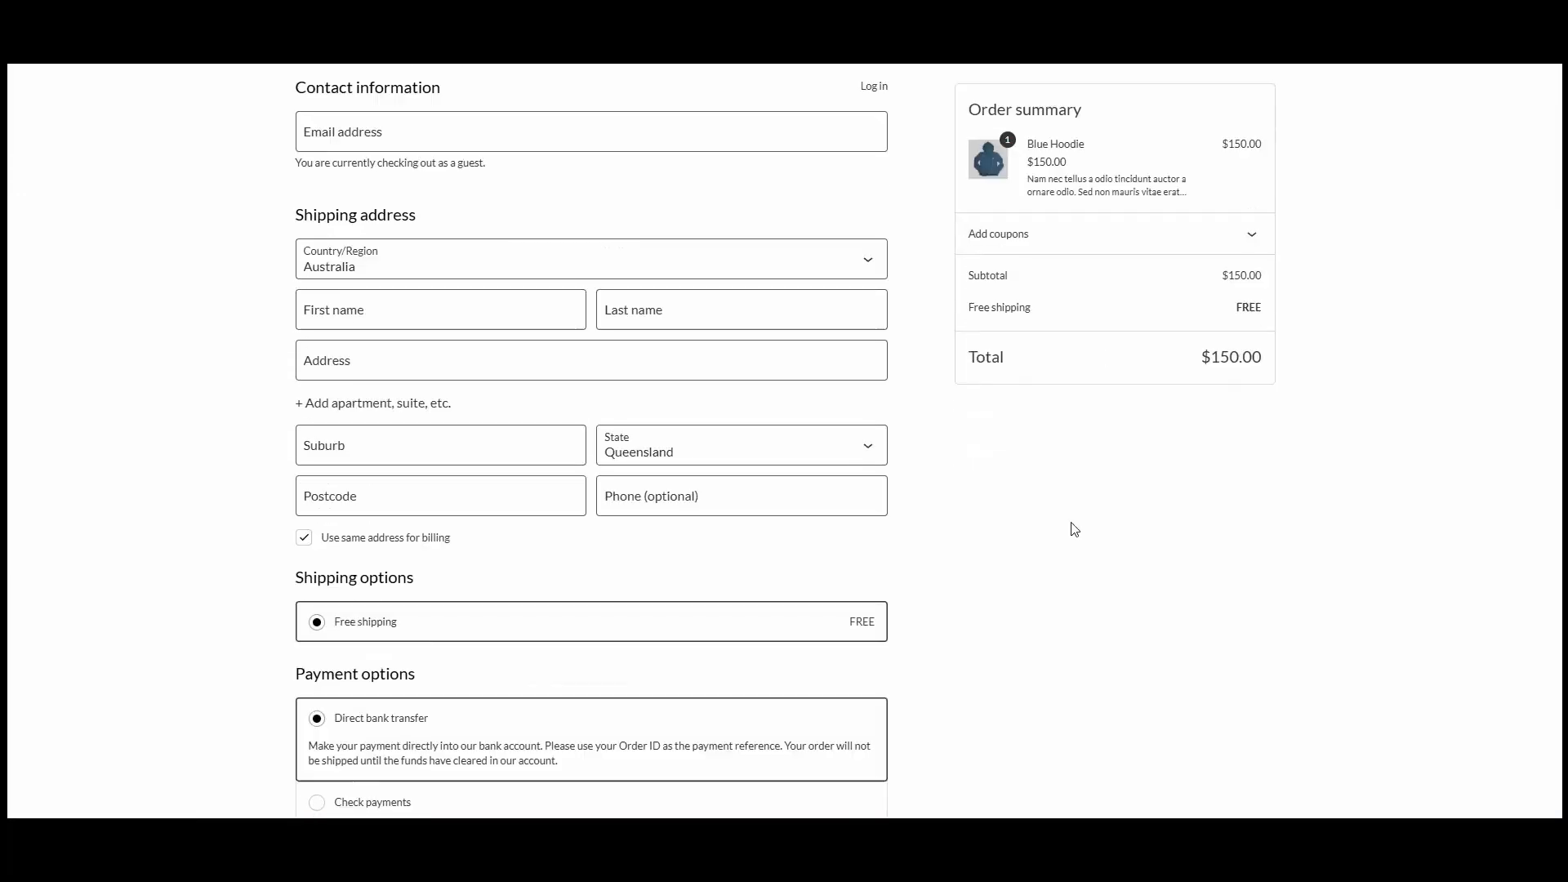
left_click(486, 266)
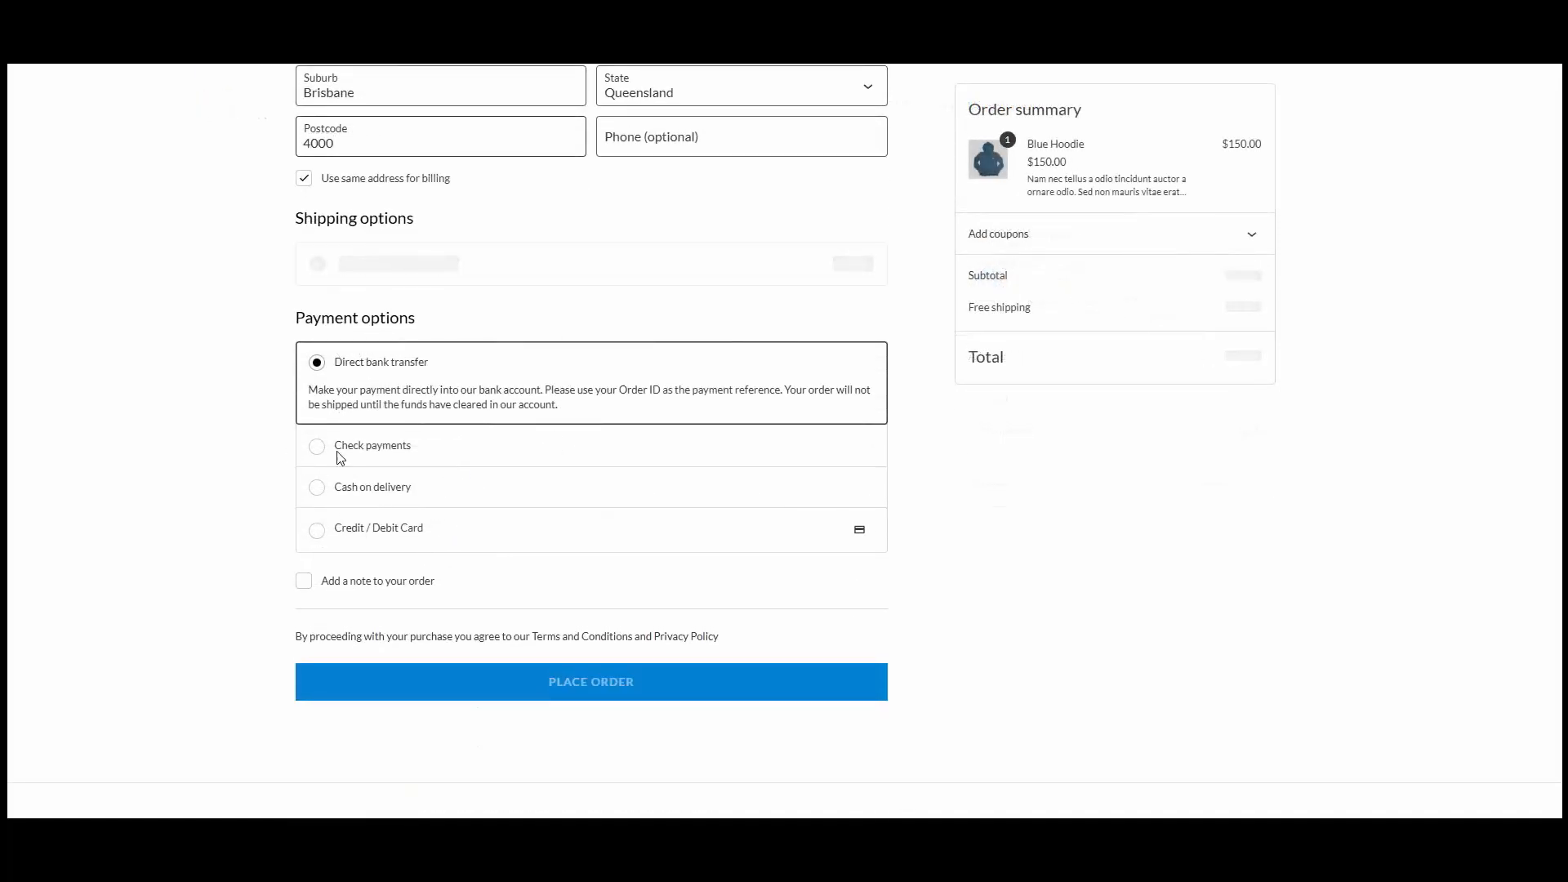
Step: Choose Credit / Debit Card payment, enter the card number, expiration date and security code, and place the Blue Hoodie order
left_click(403, 534)
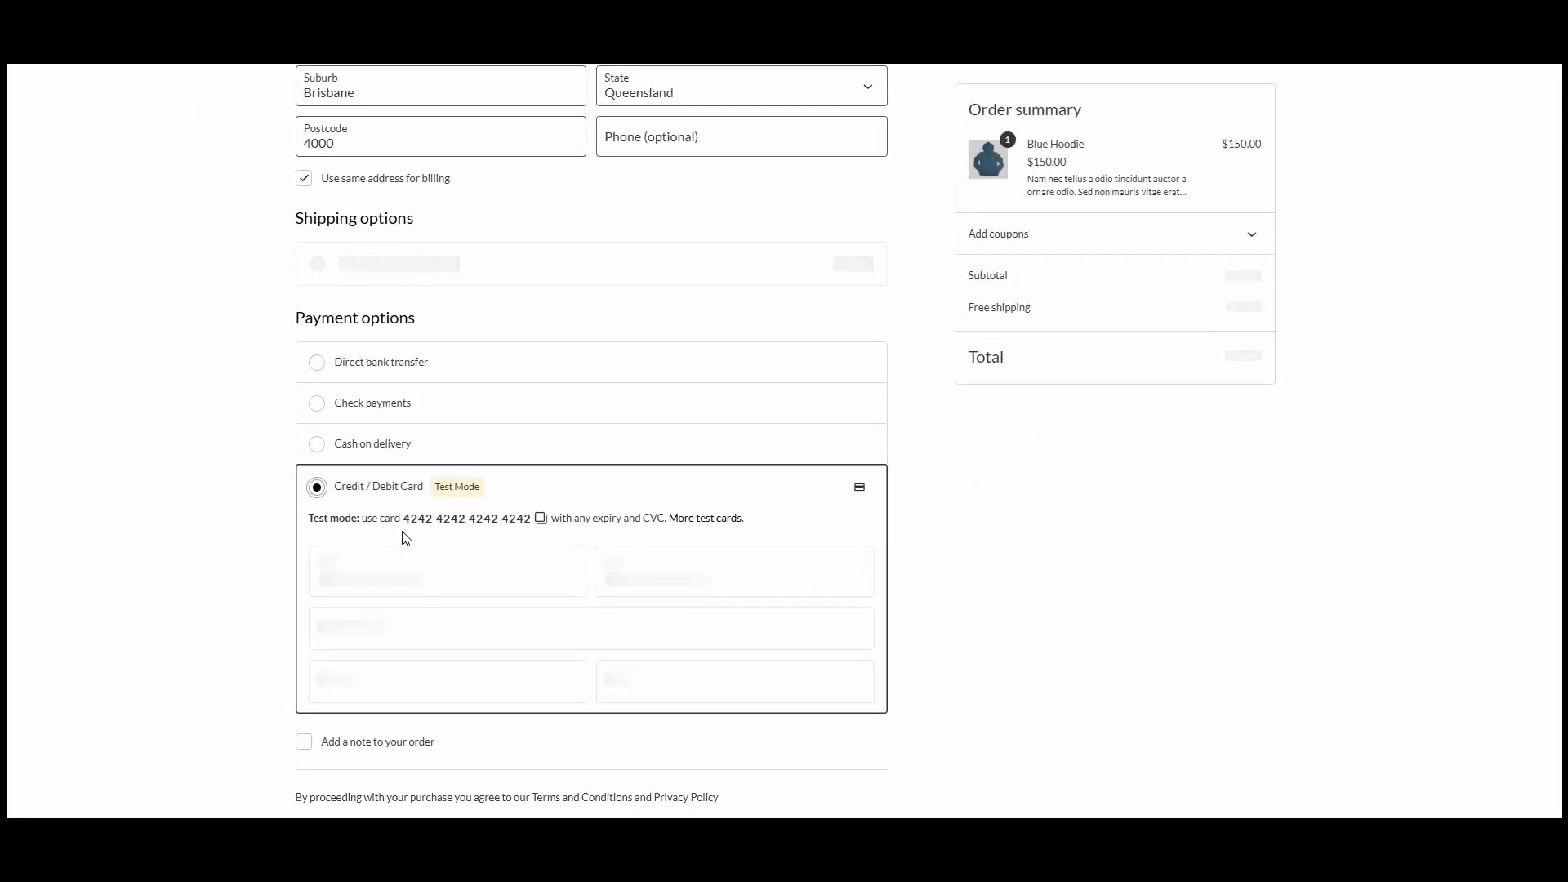
left_click(399, 557)
type("41")
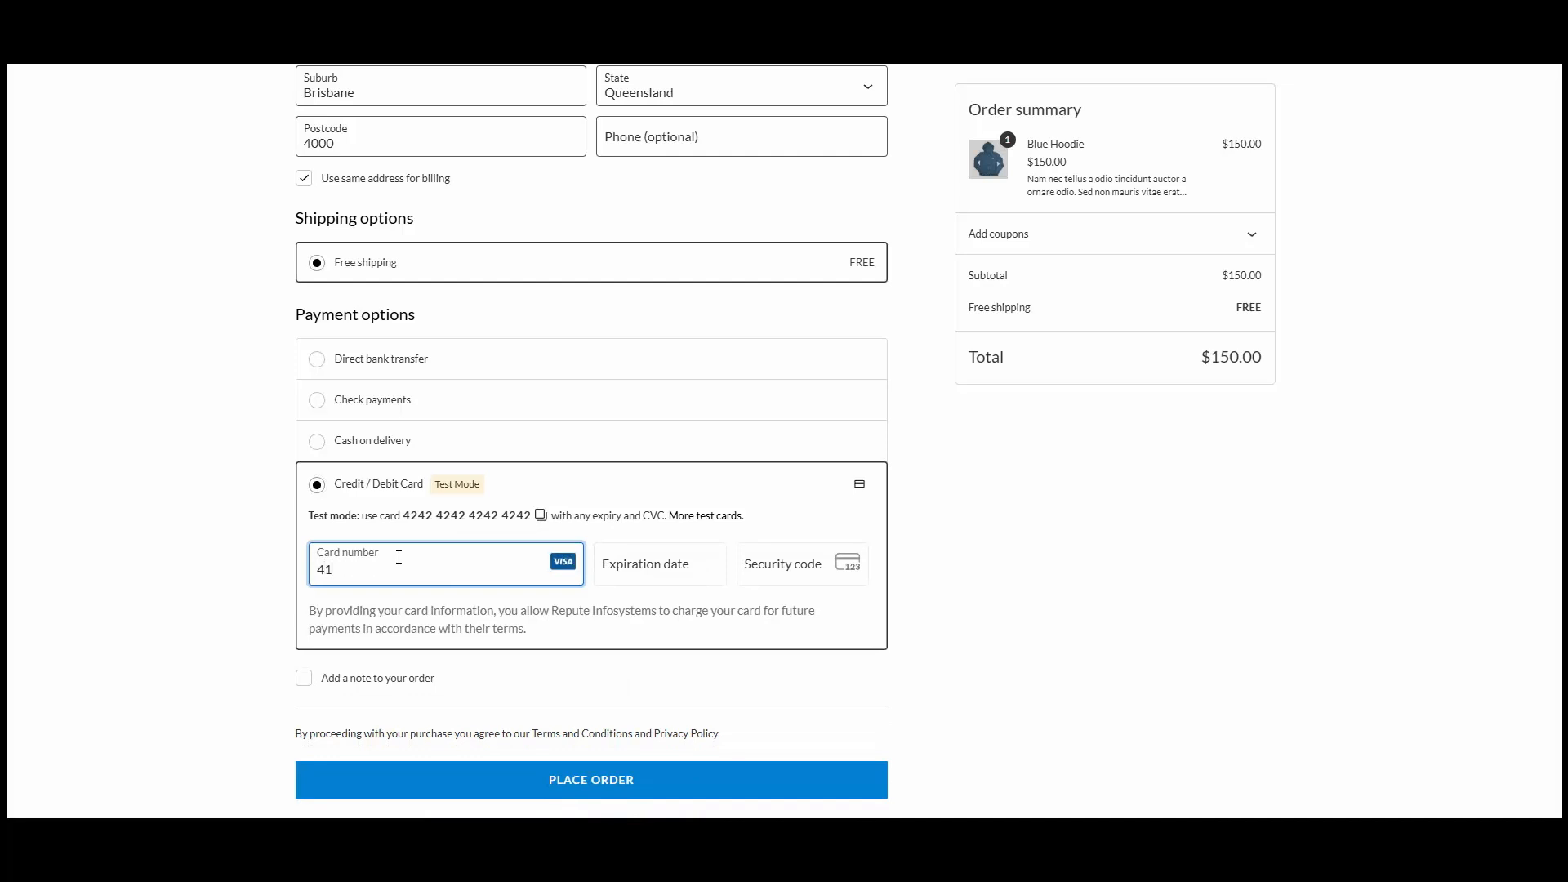
type("11 1111 1111 11111128")
type("123")
scroll(486, 568, "down", 2)
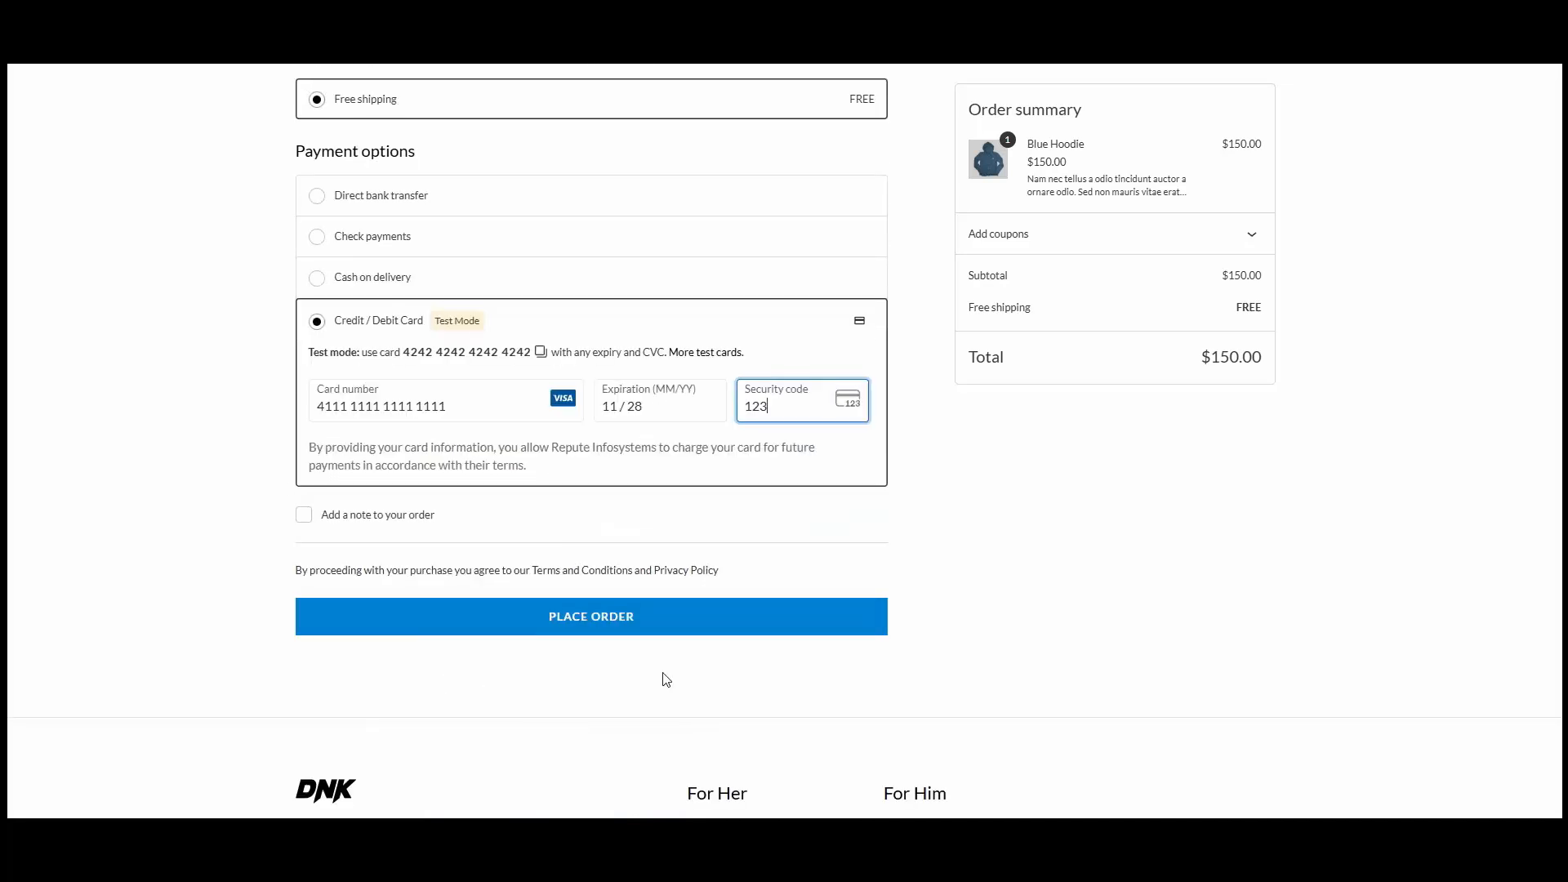
left_click(625, 627)
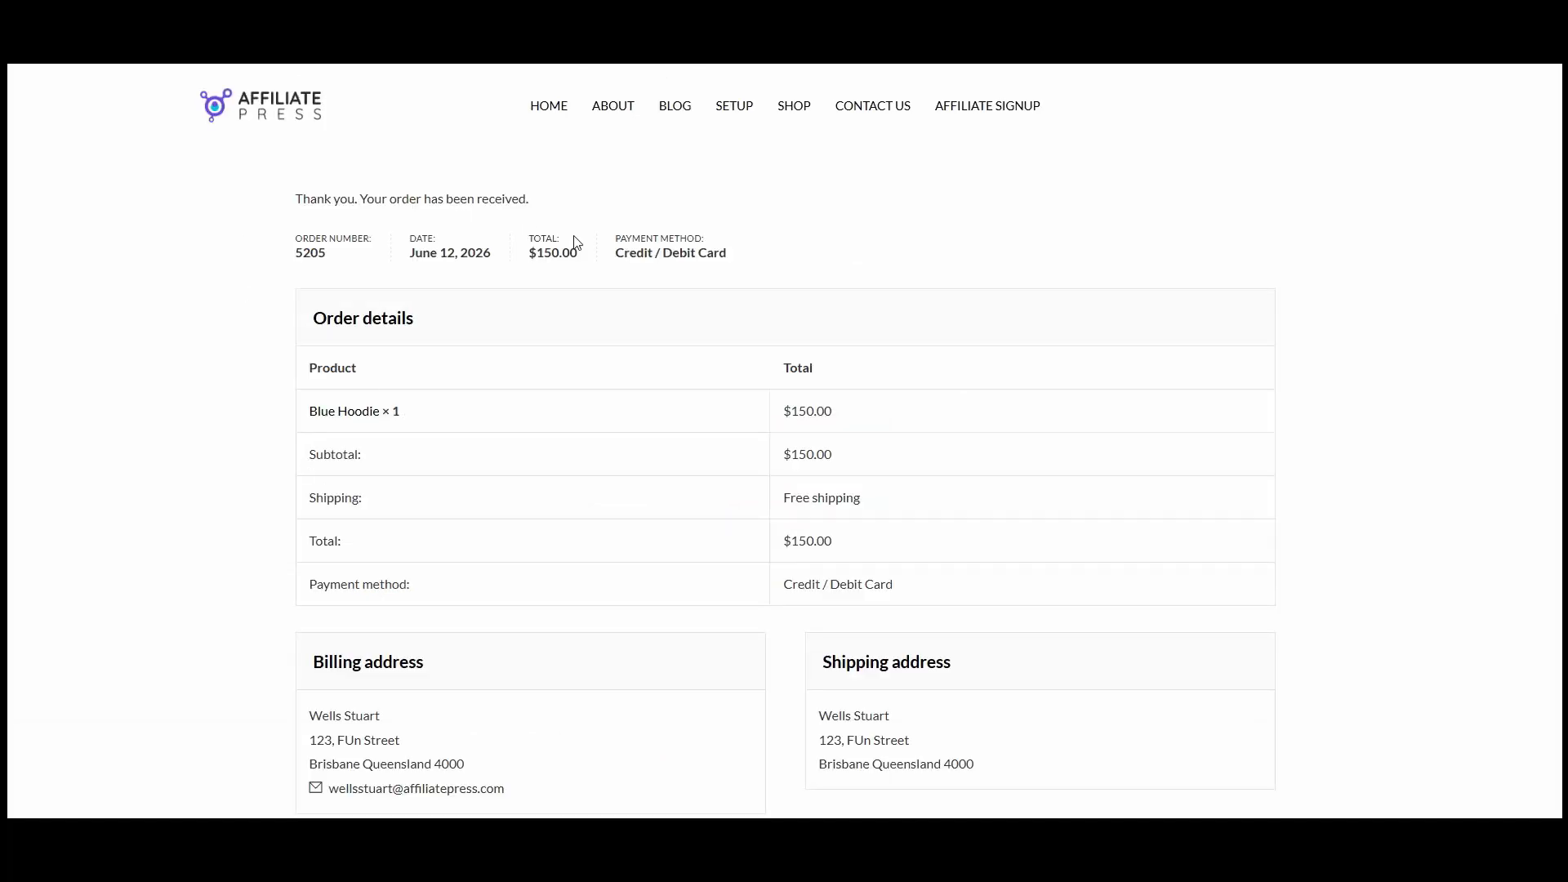
Step: Review the Blue Hoodie order confirmation, and refresh the affiliate's filtered commissions list in the admin to check the commission for that order
scroll(809, 531, "down", 2)
scroll(928, 434, "up", 2)
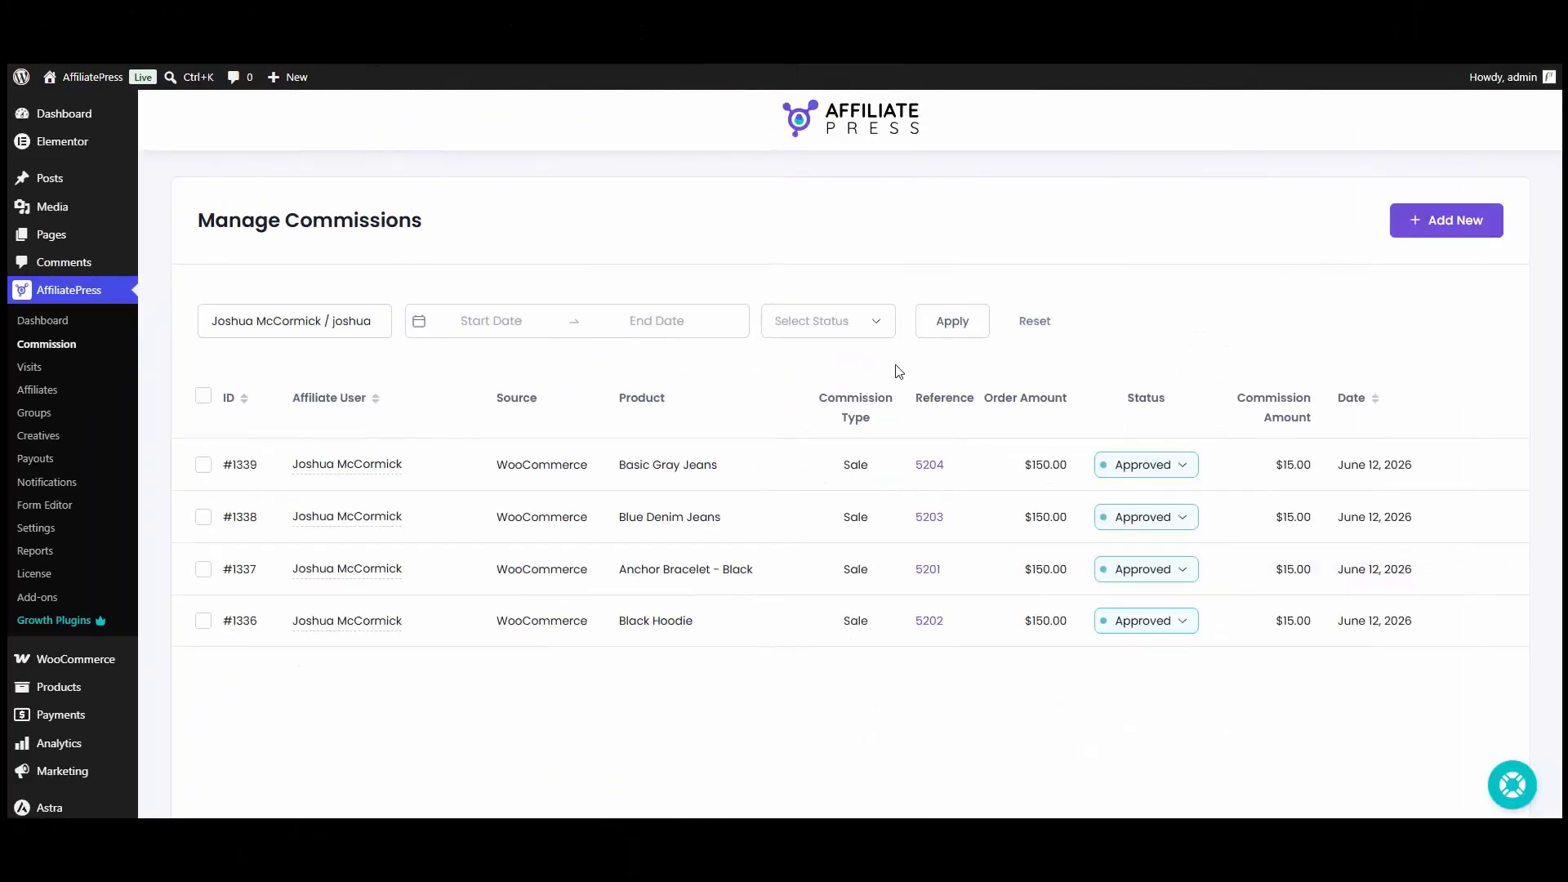
left_click(943, 342)
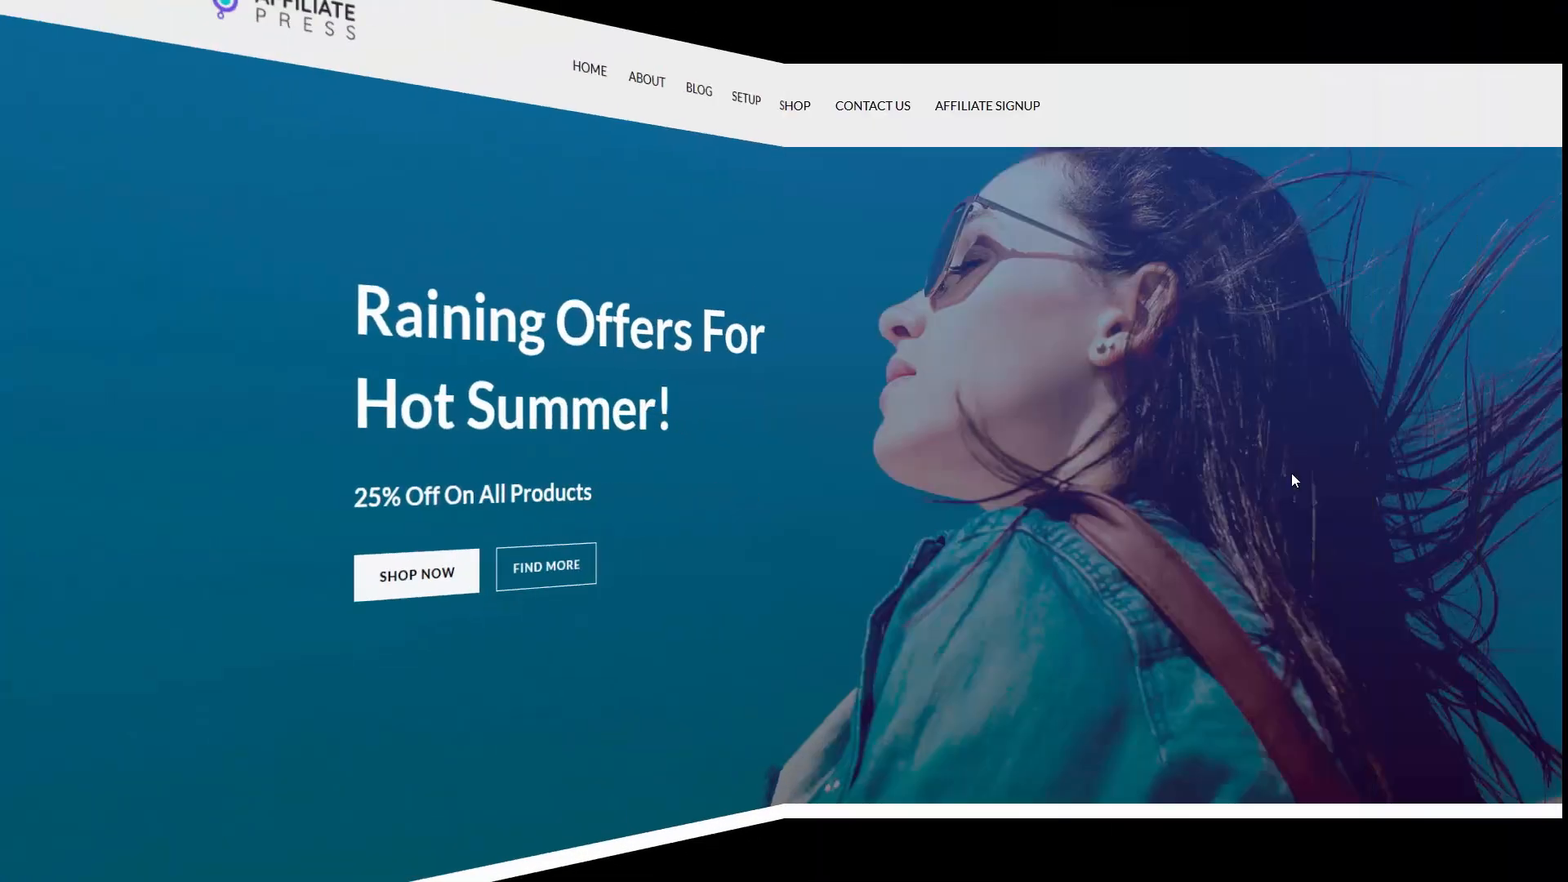
Step: Add one Dark Brown Jeans from the storefront's shop to the cart and proceed to checkout
left_click(805, 121)
scroll(815, 248, "down", 15)
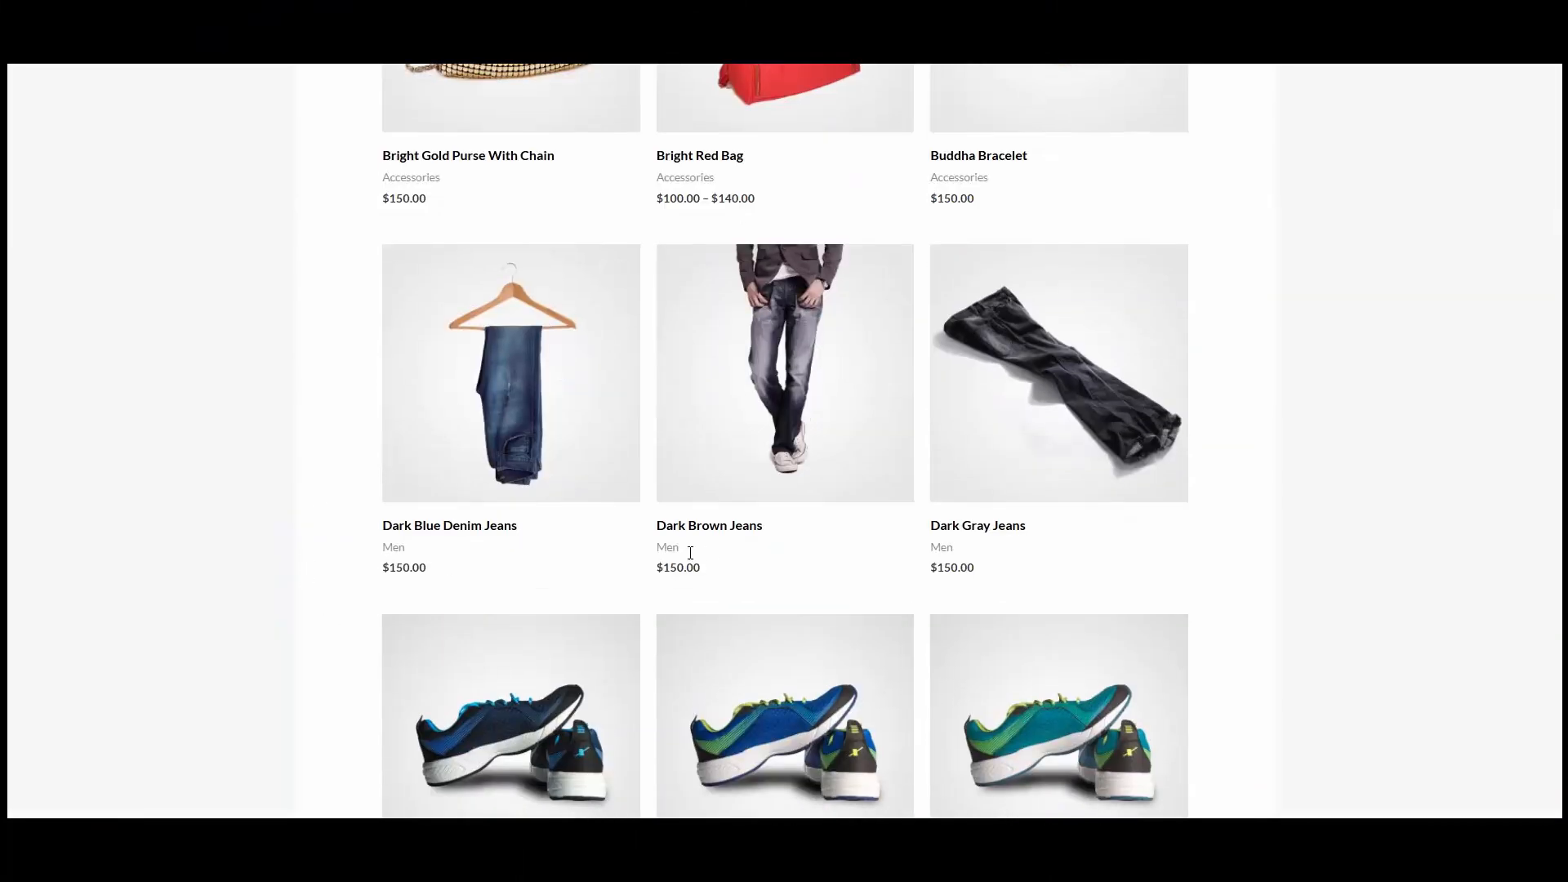
left_click(706, 535)
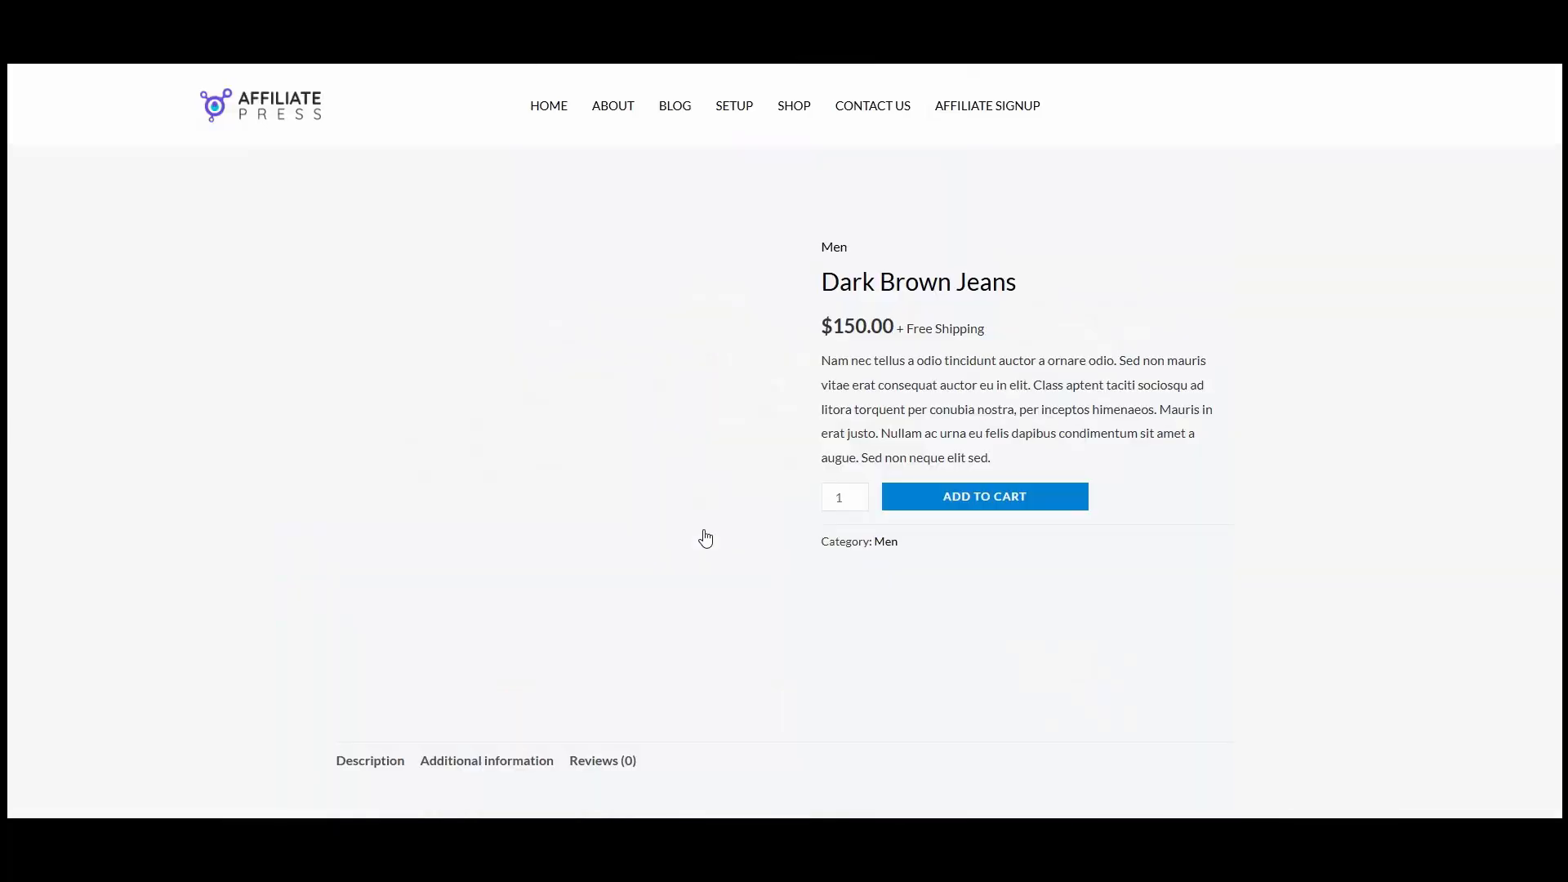
left_click(929, 507)
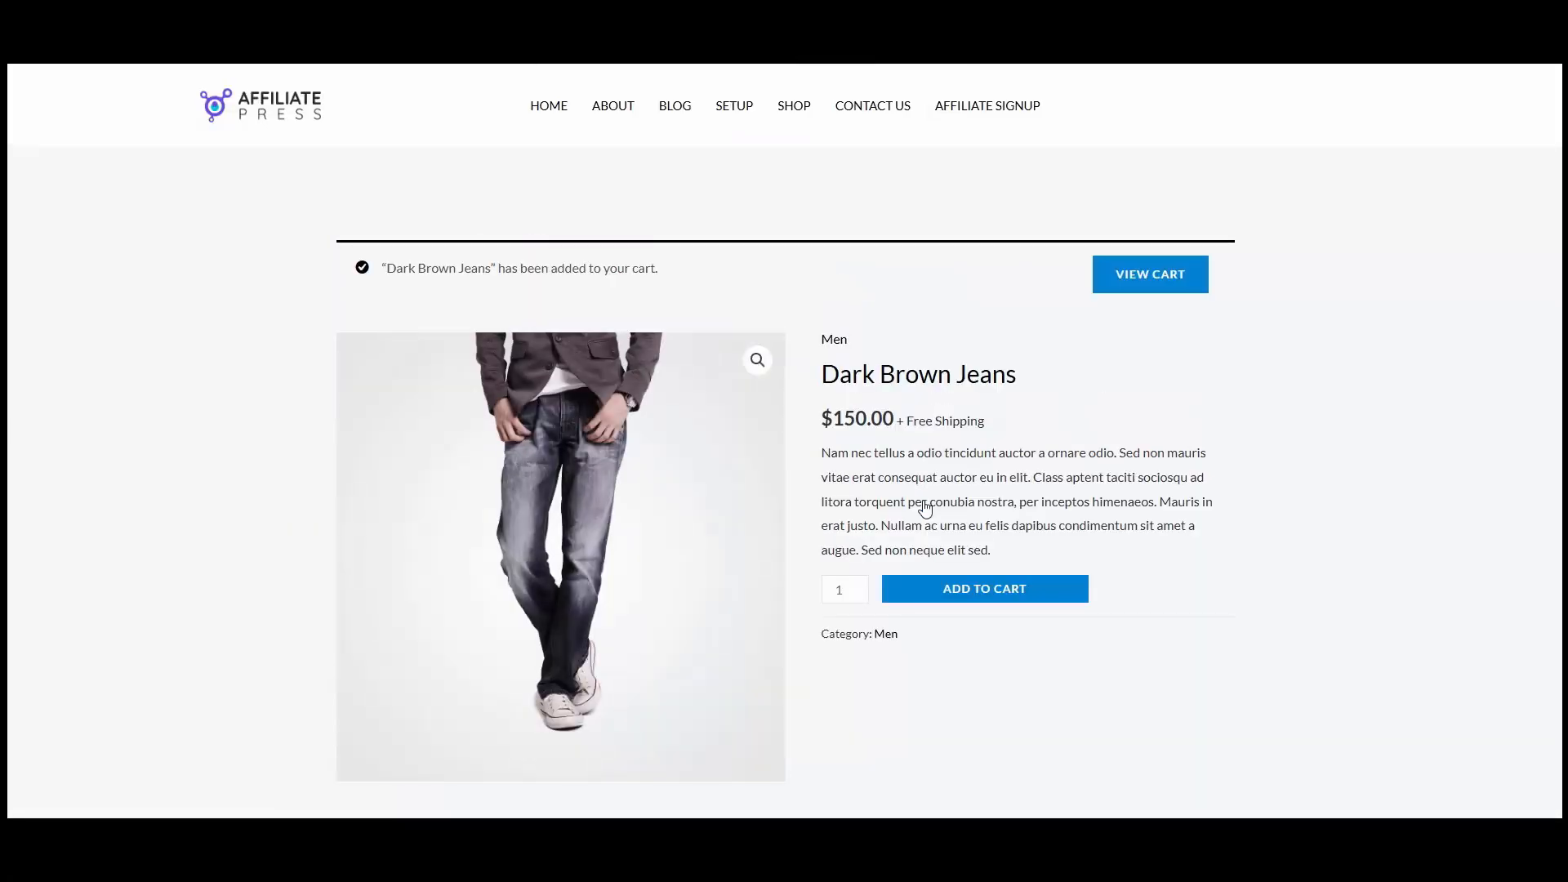
left_click(1130, 294)
left_click(1071, 395)
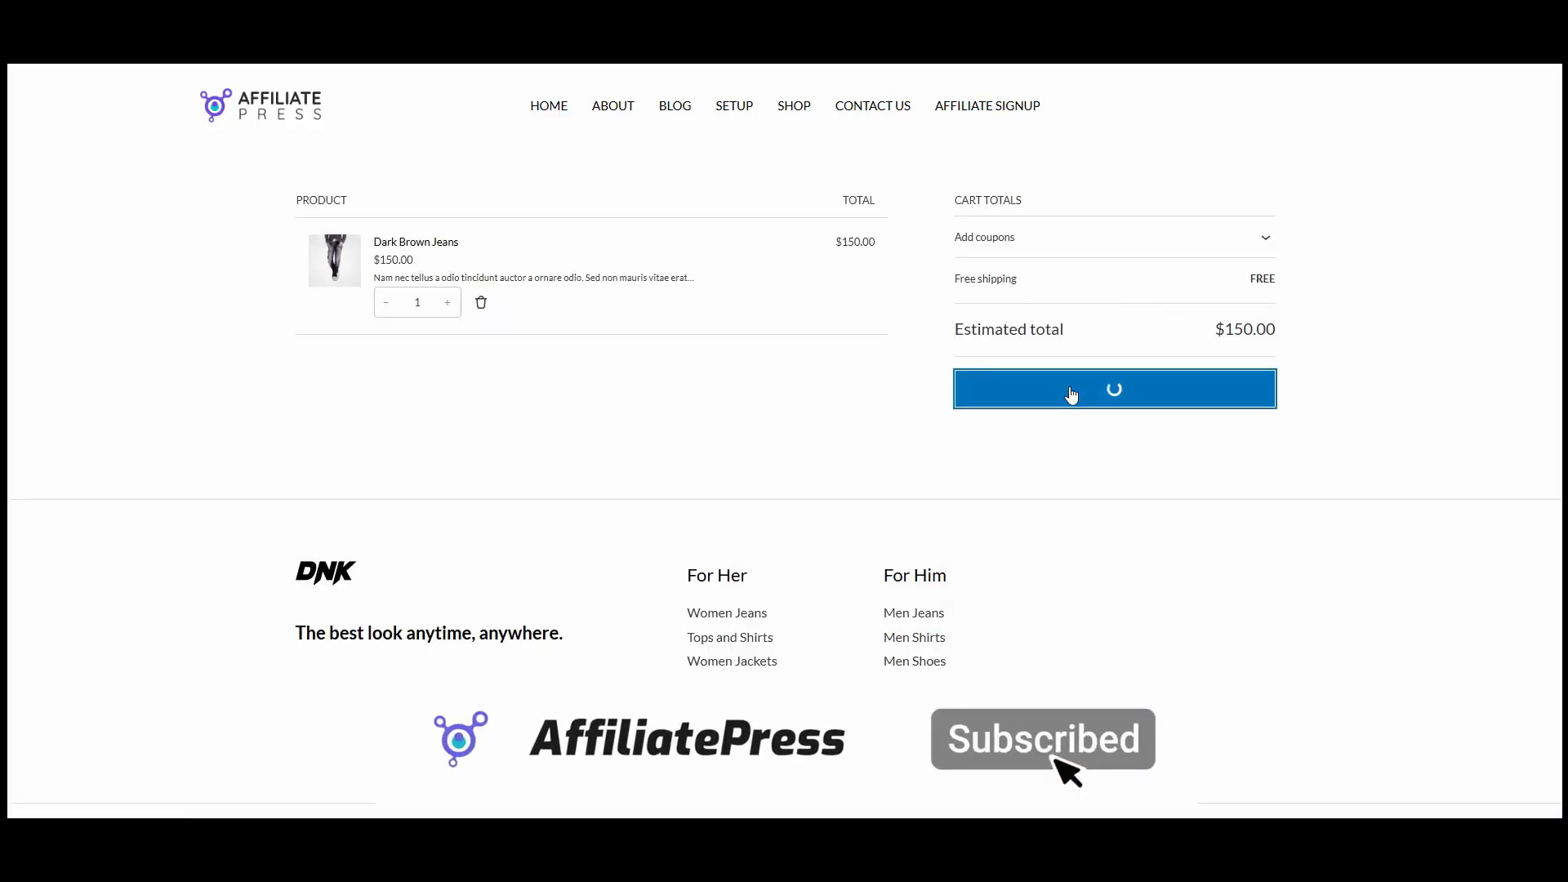
Step: Fill in the customer's contact and shipping details and the credit card details at checkout, and place the Dark Brown Jeans order
scroll(1018, 601, "down", 2)
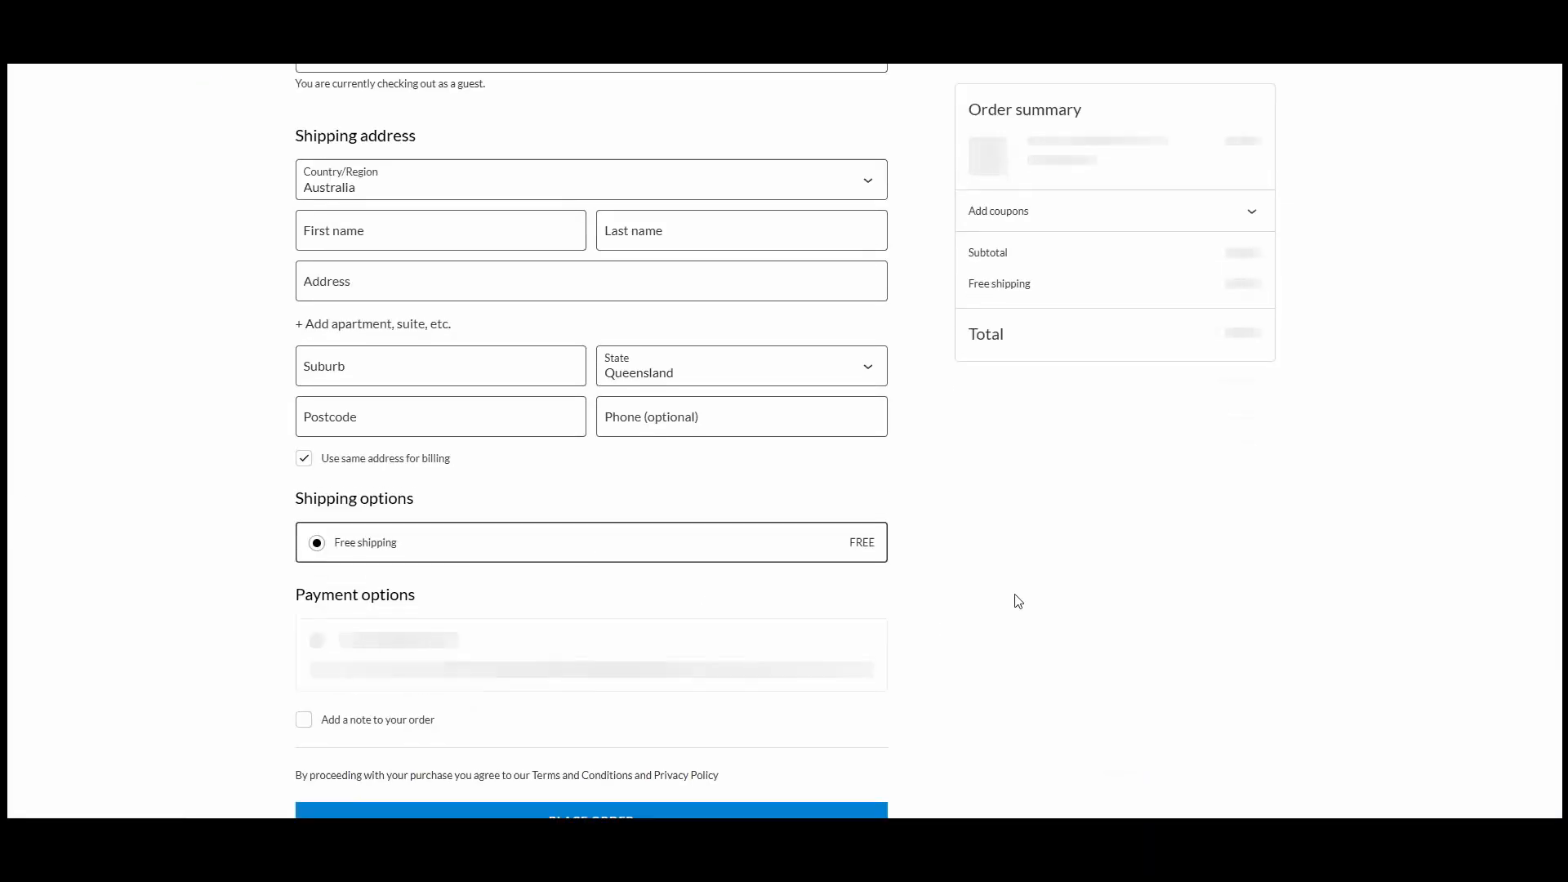
scroll(1019, 601, "up", 3)
left_click(579, 258)
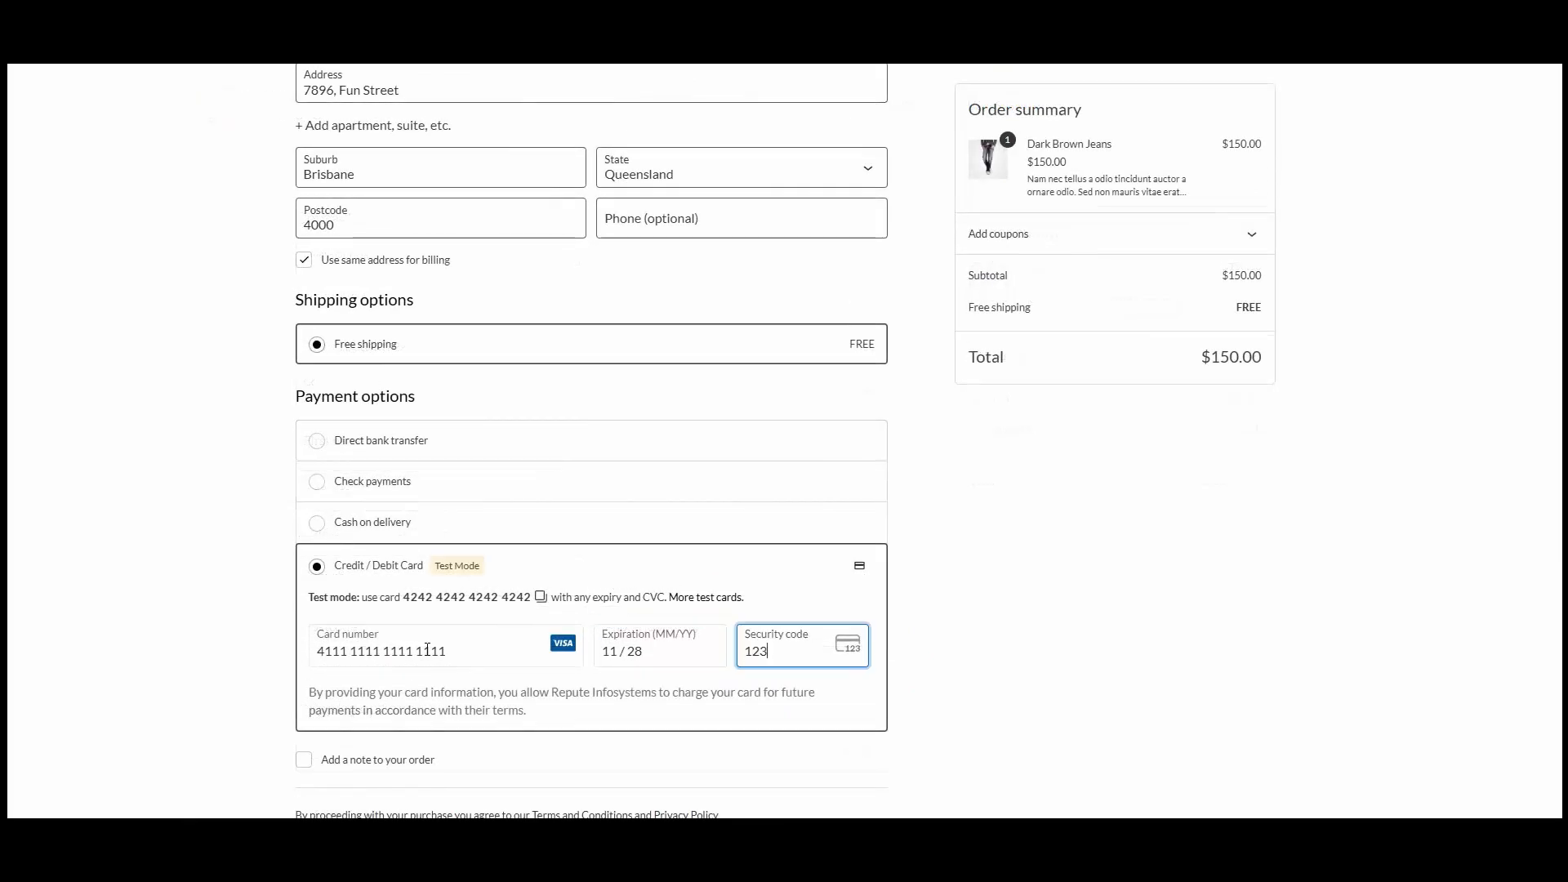
scroll(427, 650, "down", 2)
left_click(592, 704)
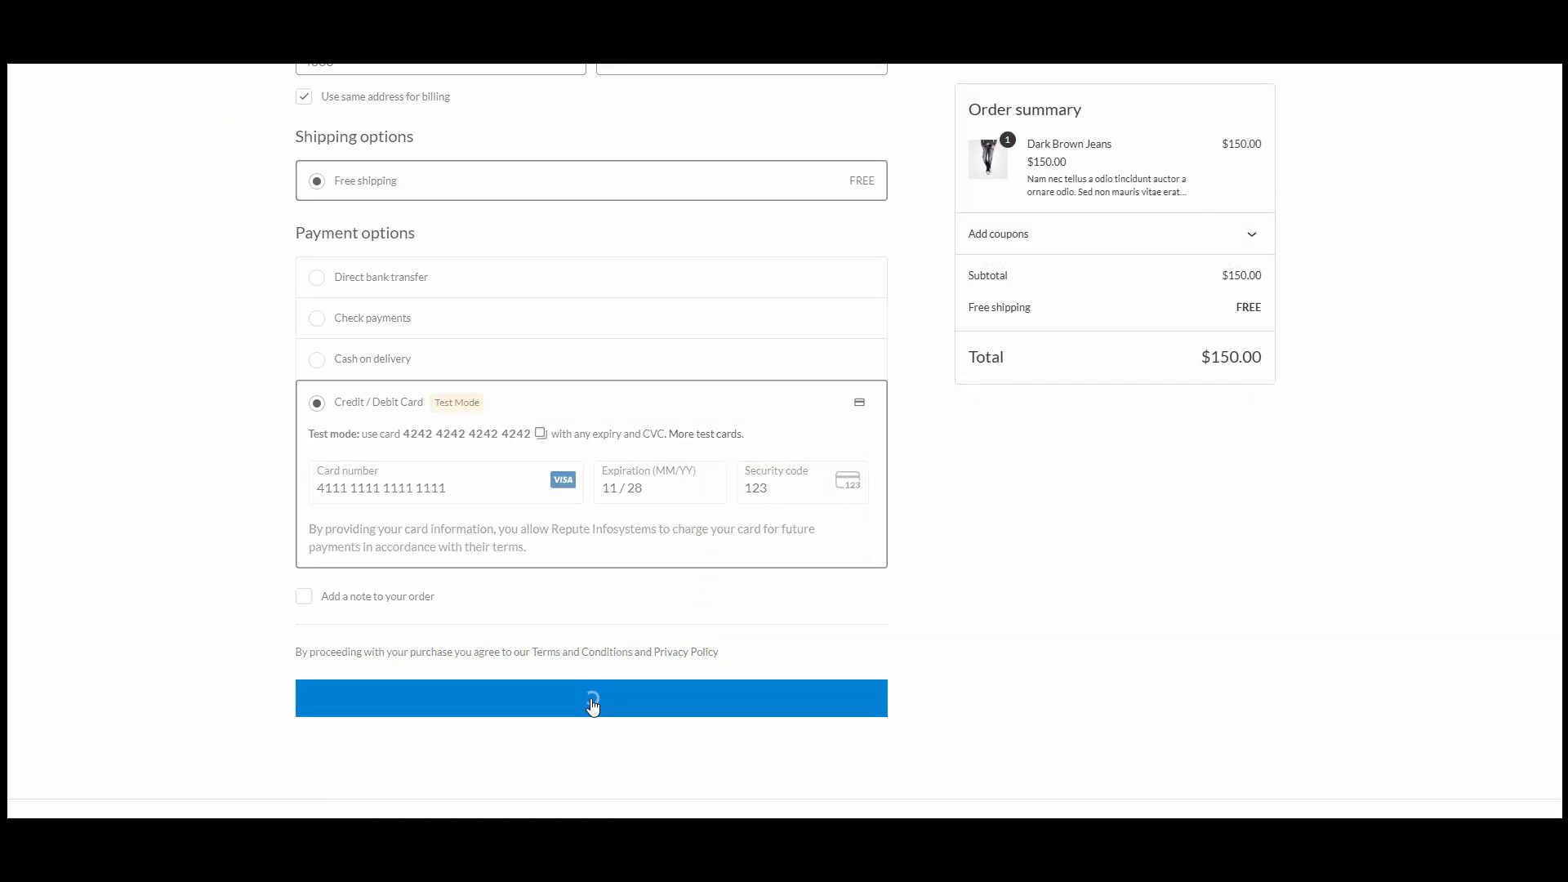
Step: Review the Dark Brown Jeans order confirmation, and reload the affiliate's filtered commissions in the admin to compare the newest commission amount
scroll(1162, 560, "down", 2)
scroll(1163, 561, "up", 2)
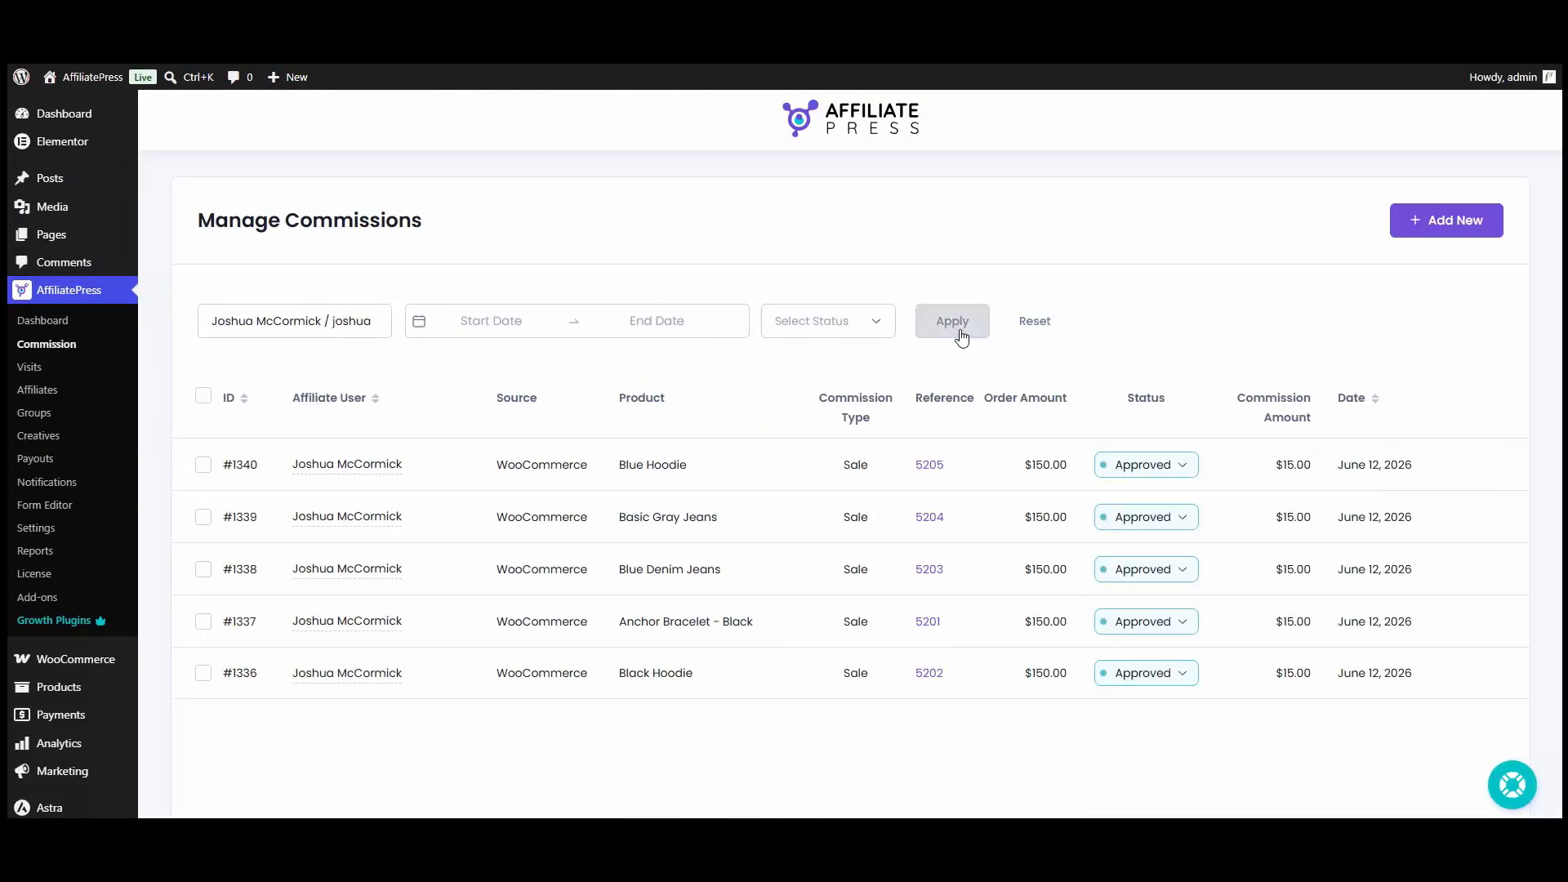
left_click(960, 335)
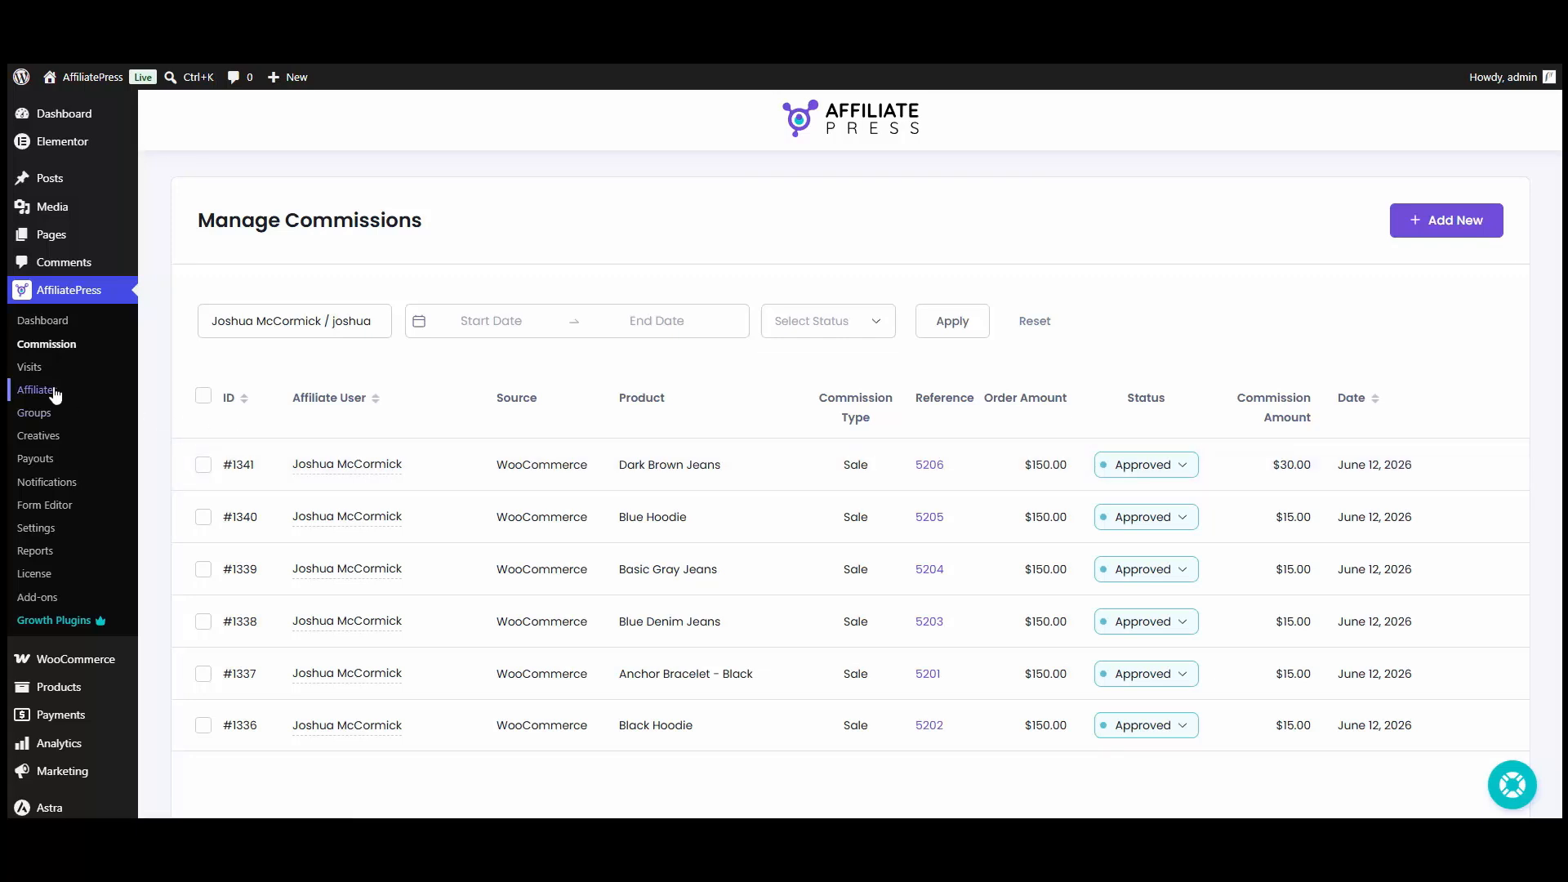
Step: Open the affiliates list and check the test affiliate's commission rate, unpaid earnings and conversions
left_click(52, 391)
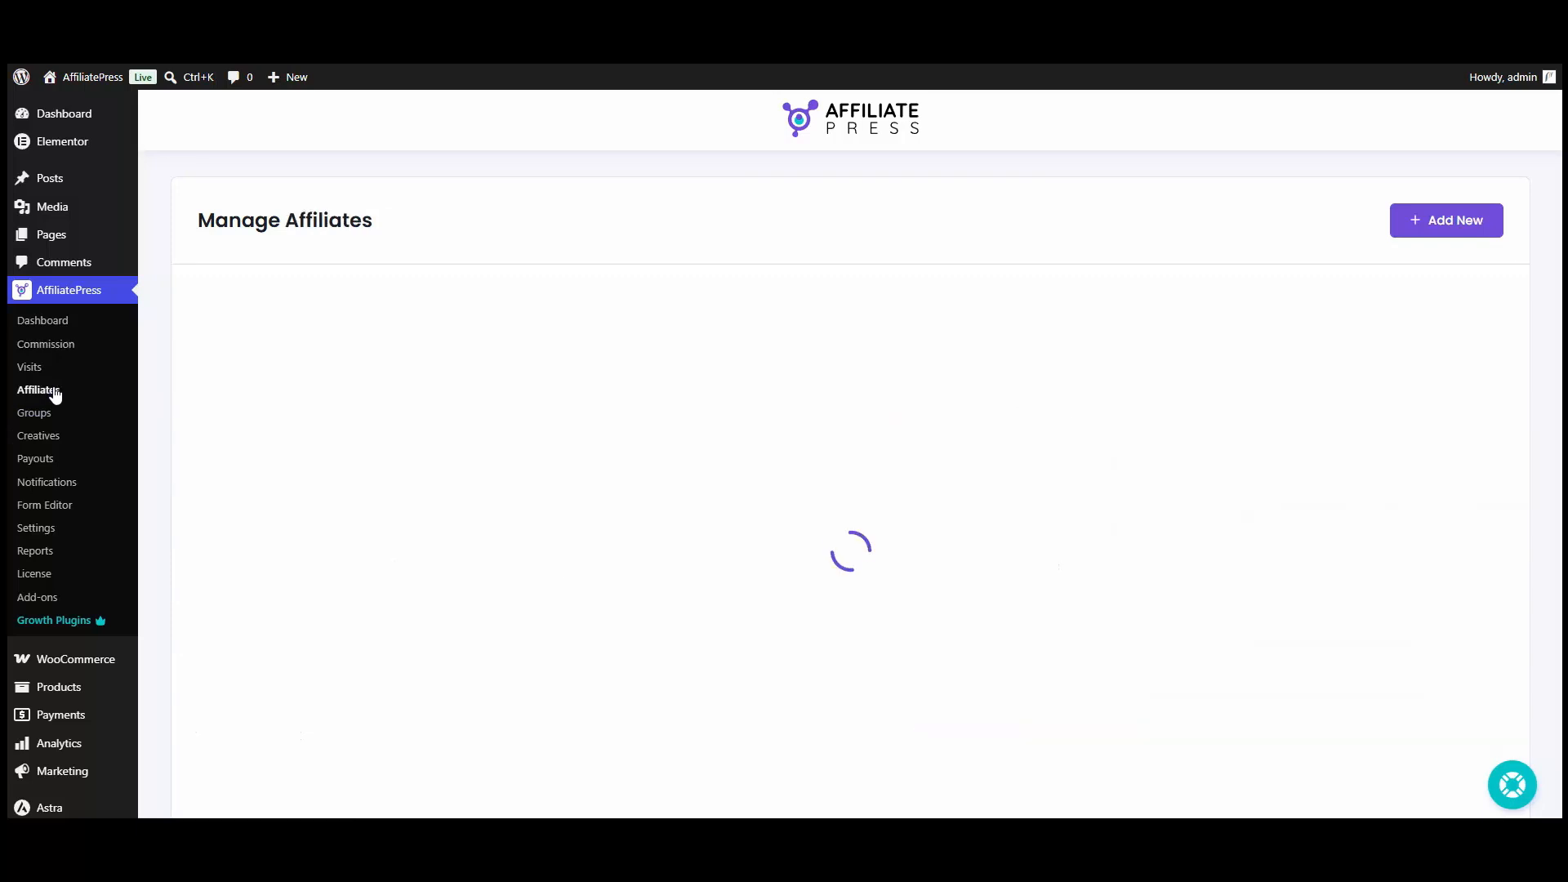
scroll(825, 511, "down", 2)
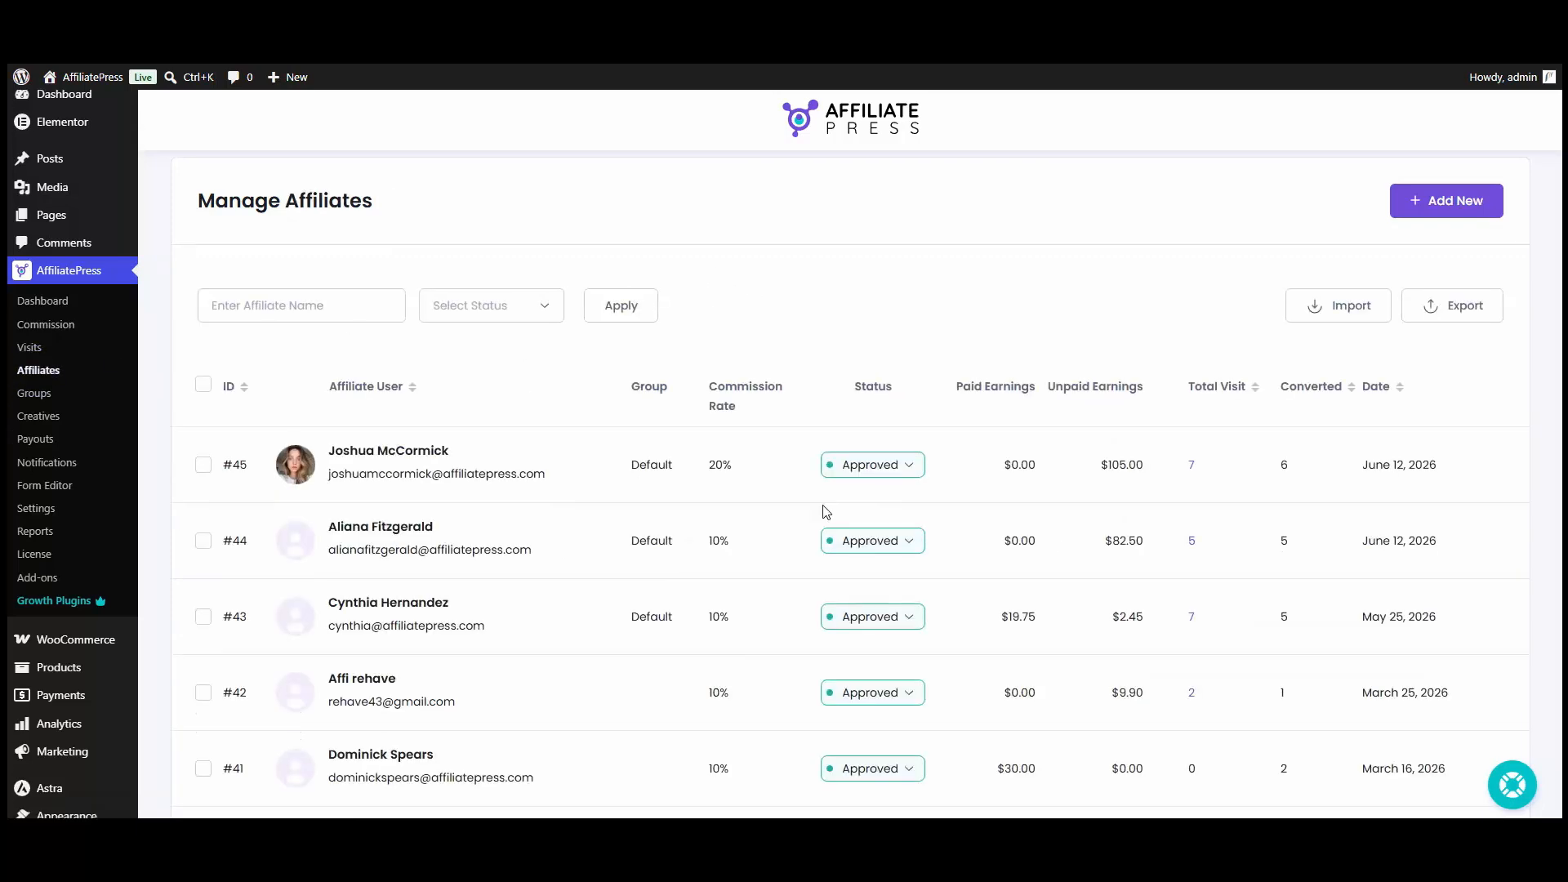
scroll(1389, 702, "up", 2)
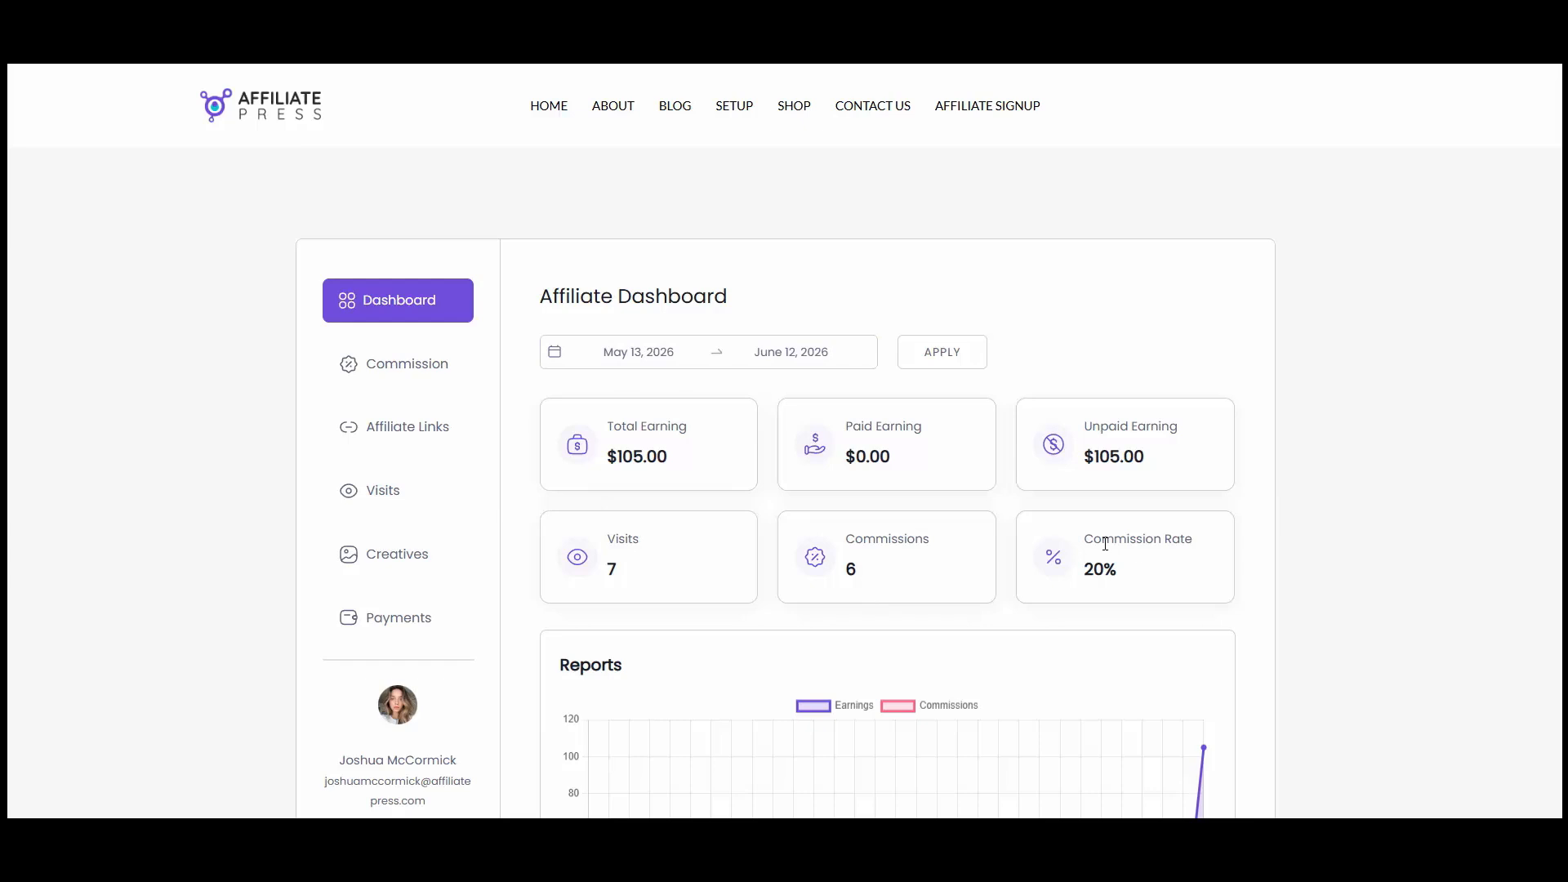
Step: Review the earnings, commission rate and reports on the affiliate's own storefront dashboard, and open its commission history
scroll(1106, 543, "down", 2)
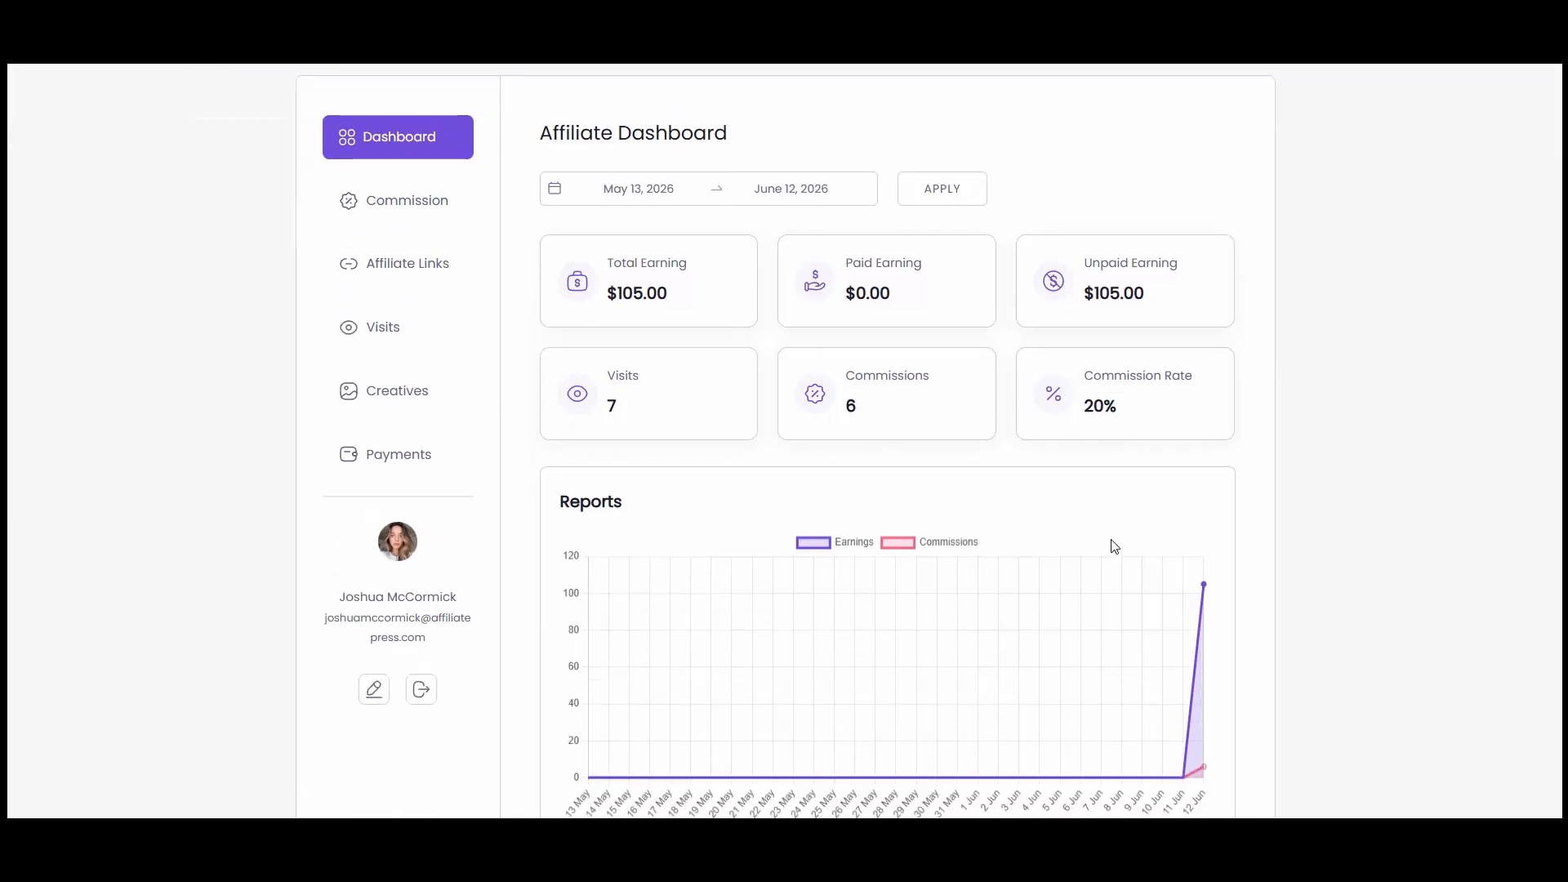
left_click(452, 201)
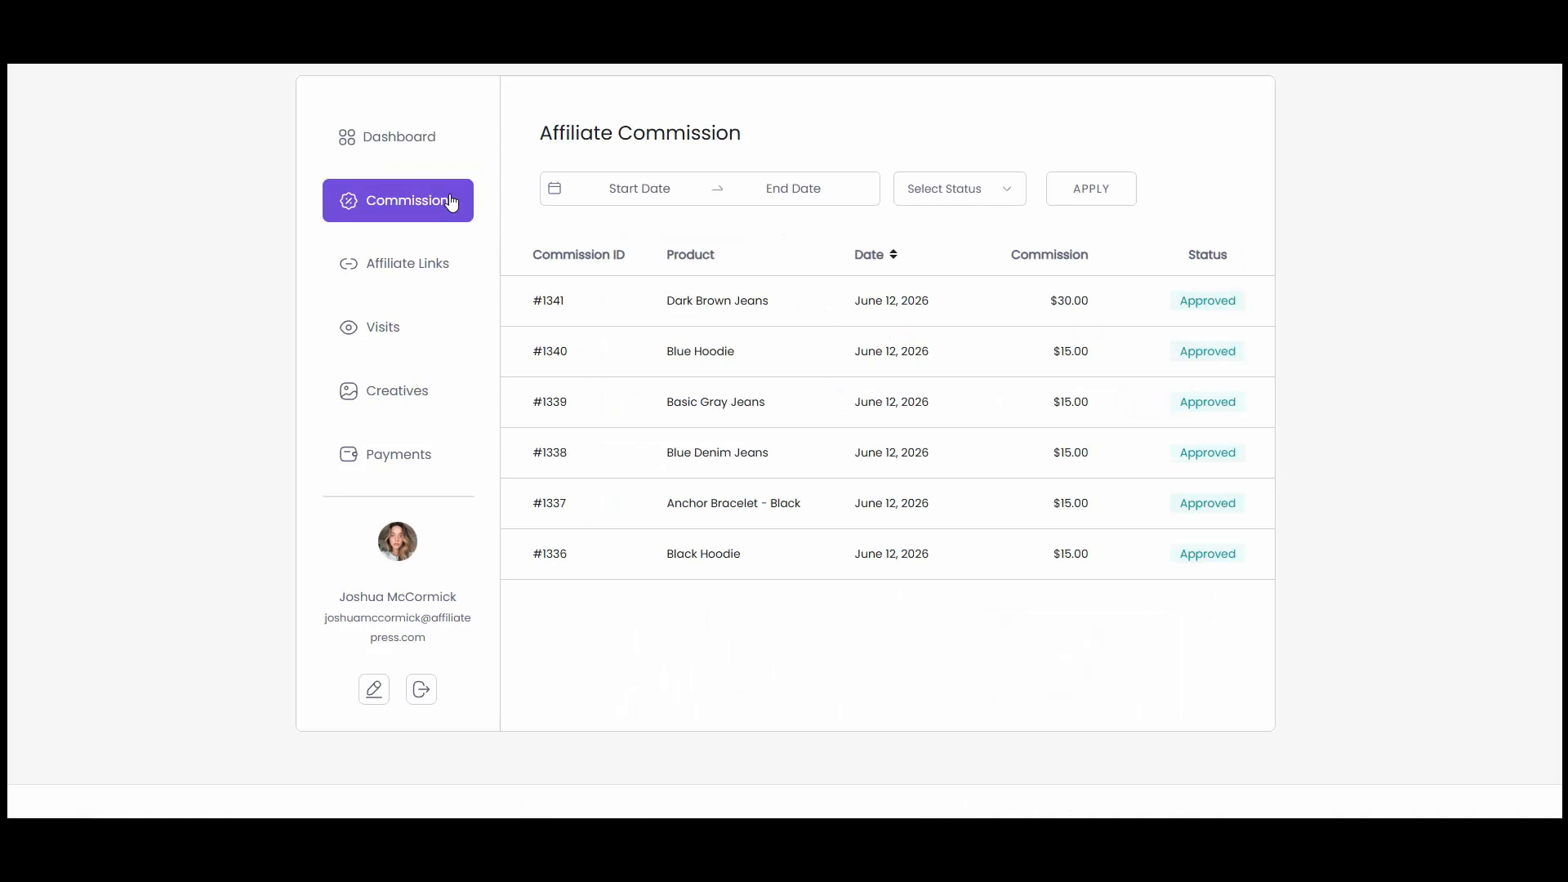